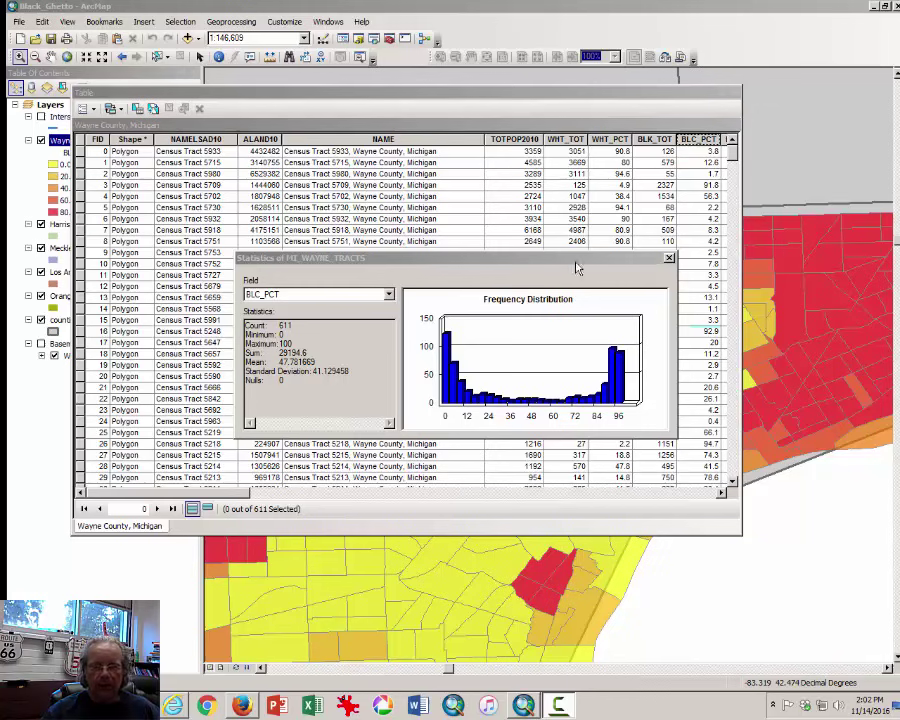
Close the BLC_PCT statistics and pan the map to show all of Wayne County
left_click(603, 279)
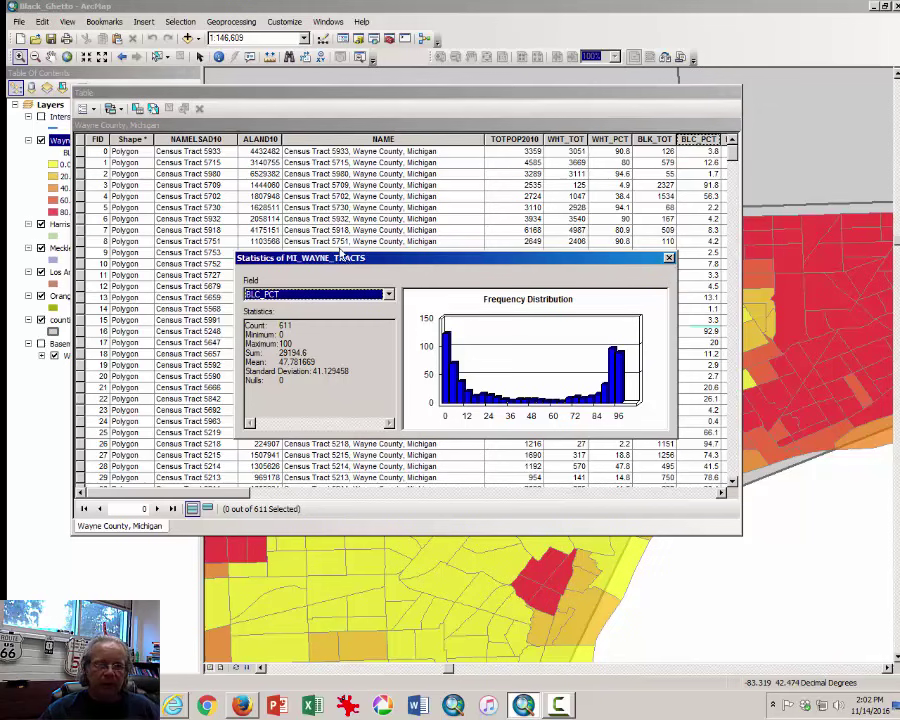
left_click(669, 258)
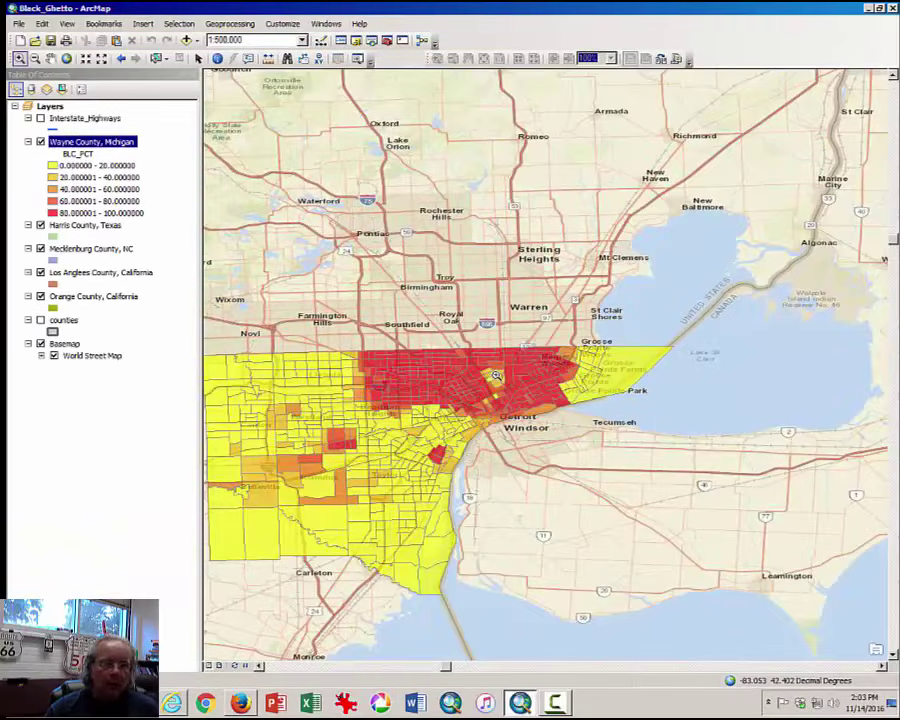
left_click(51, 58)
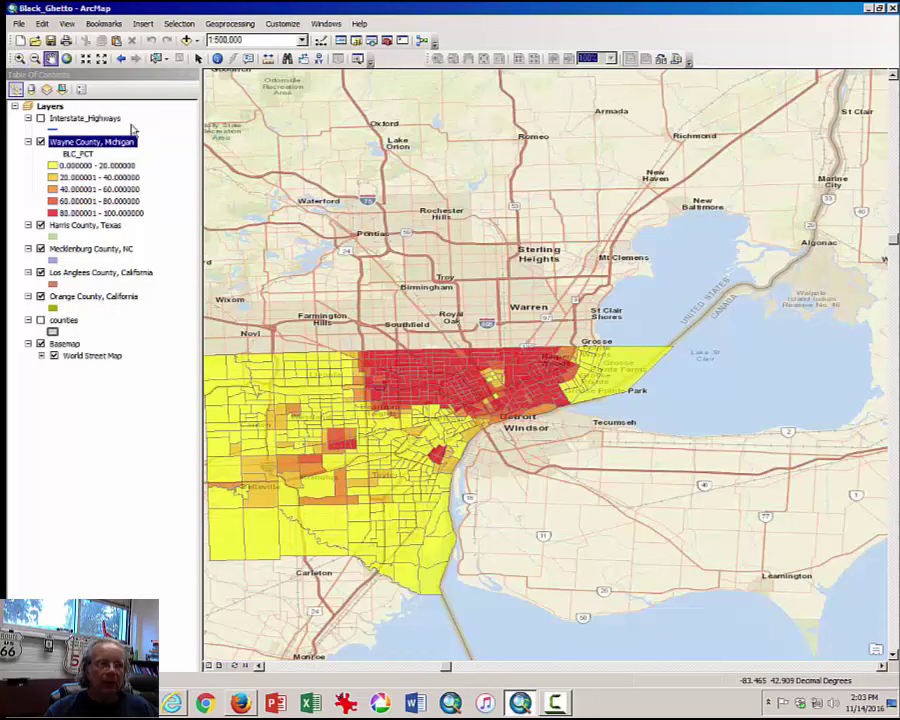
left_click_drag(354, 320, 487, 274)
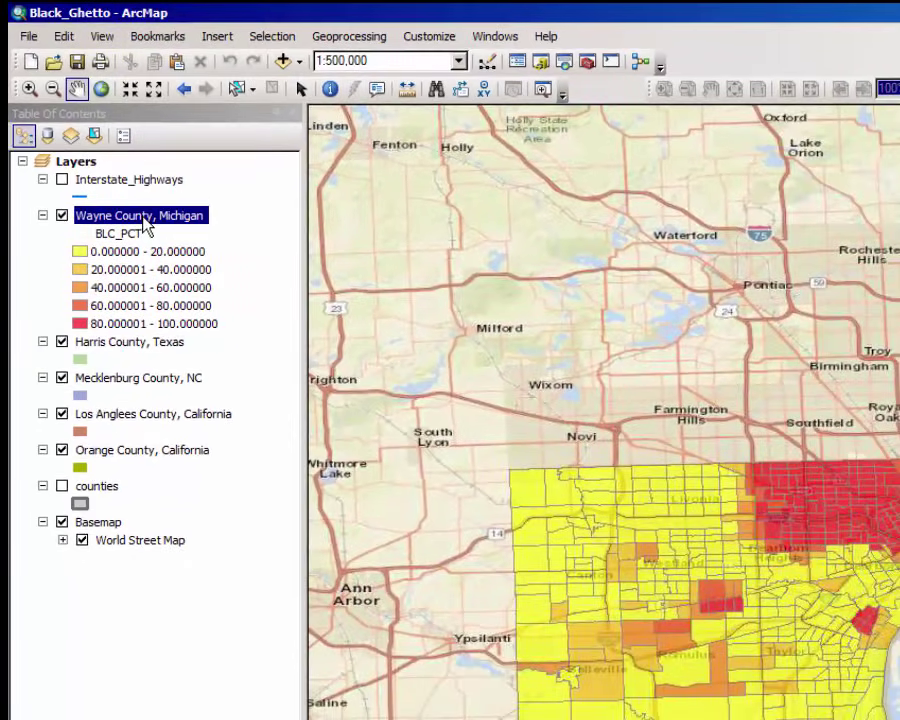
Begin exporting all features of the Wayne County, Michigan layer, with Default.gdb as the output location
right_click(176, 265)
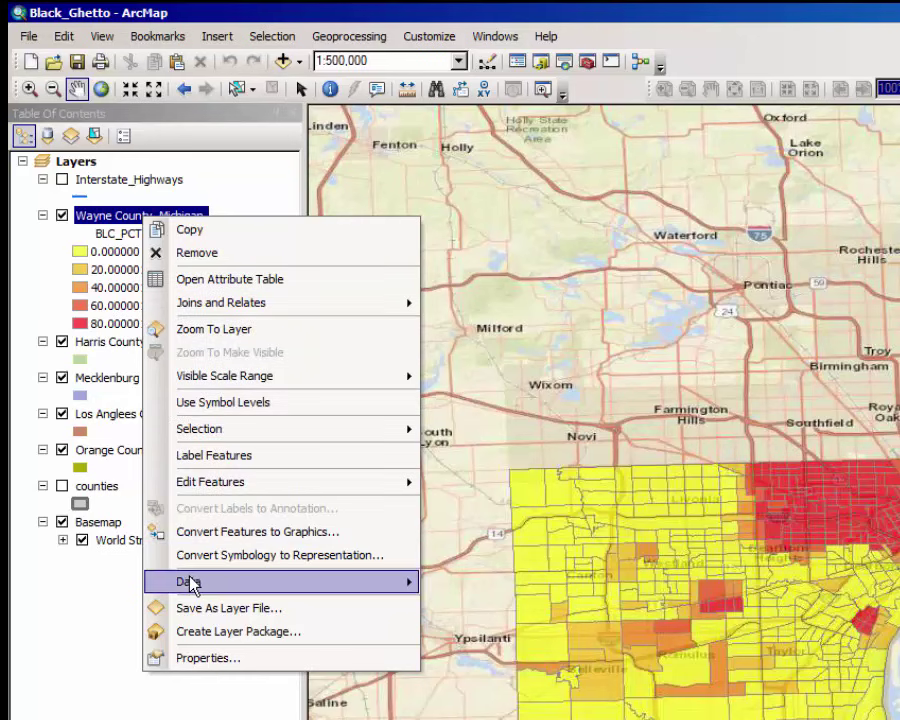
mouse_move(190, 580)
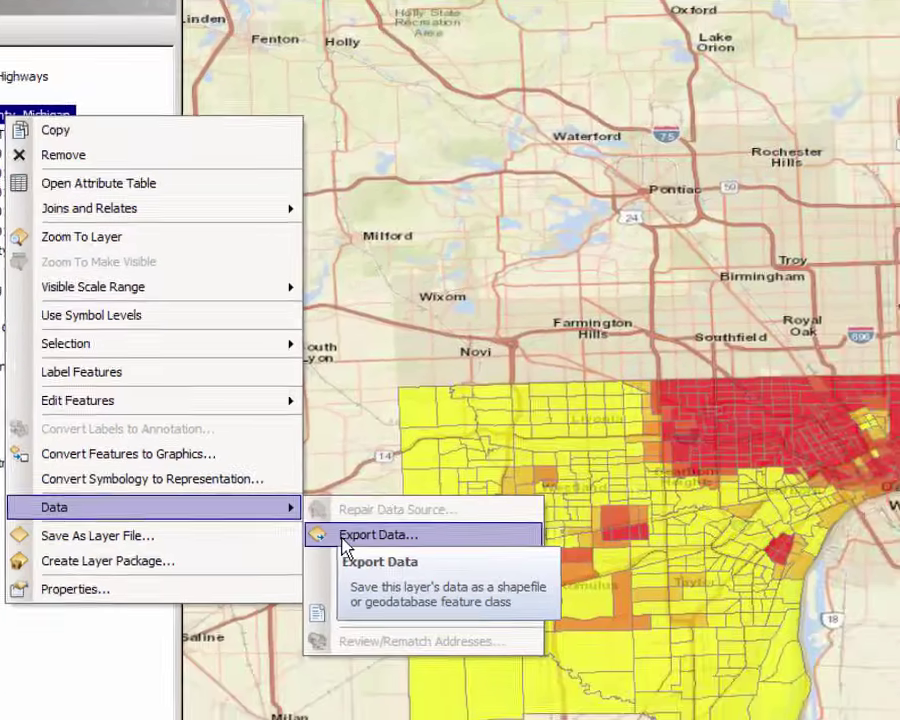
left_click(459, 617)
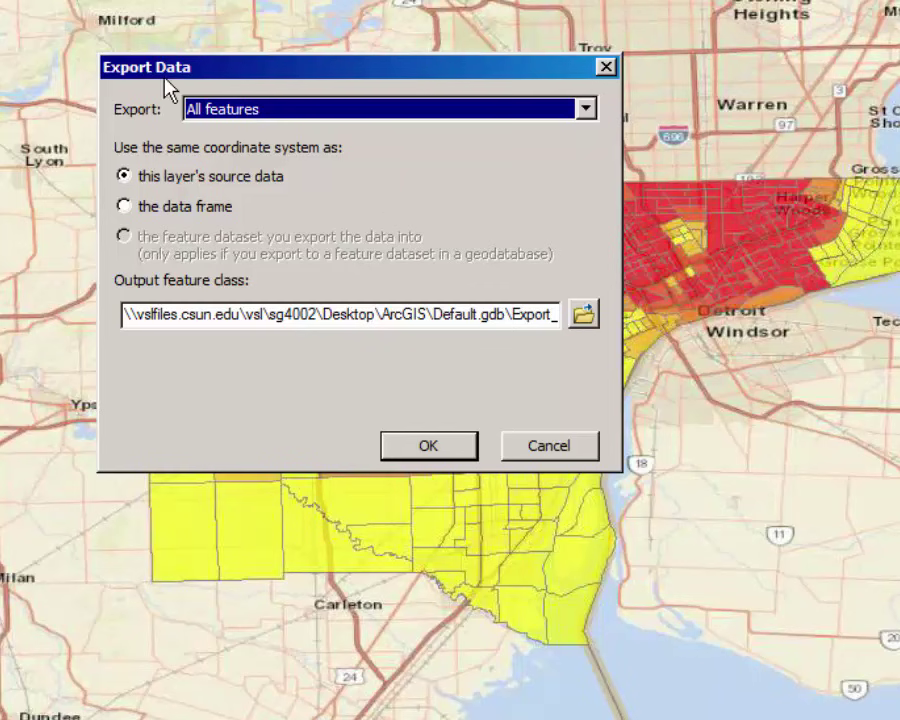
left_click(585, 316)
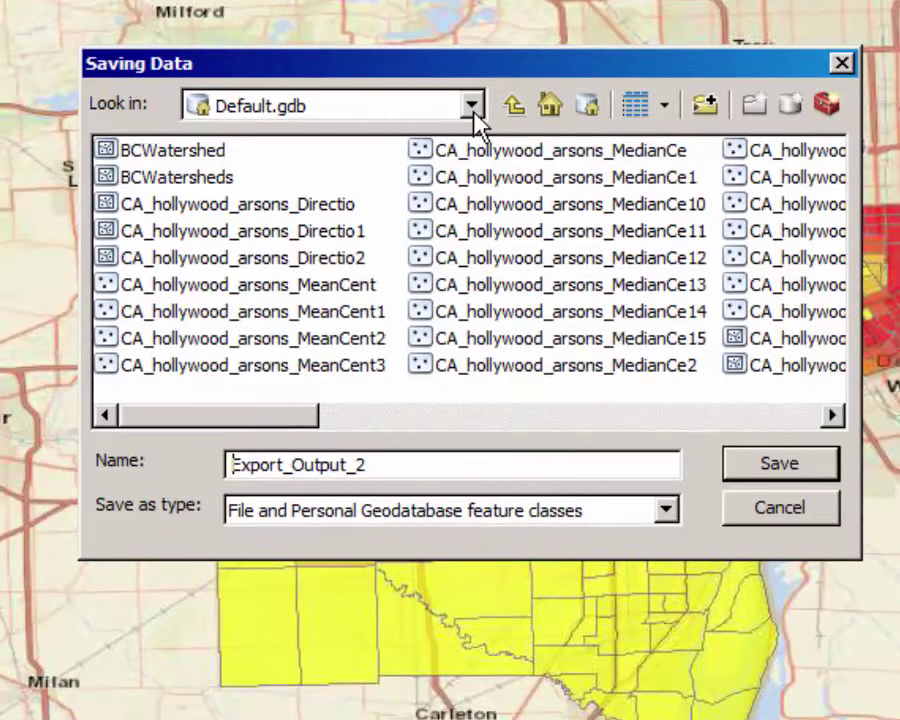
left_click(472, 105)
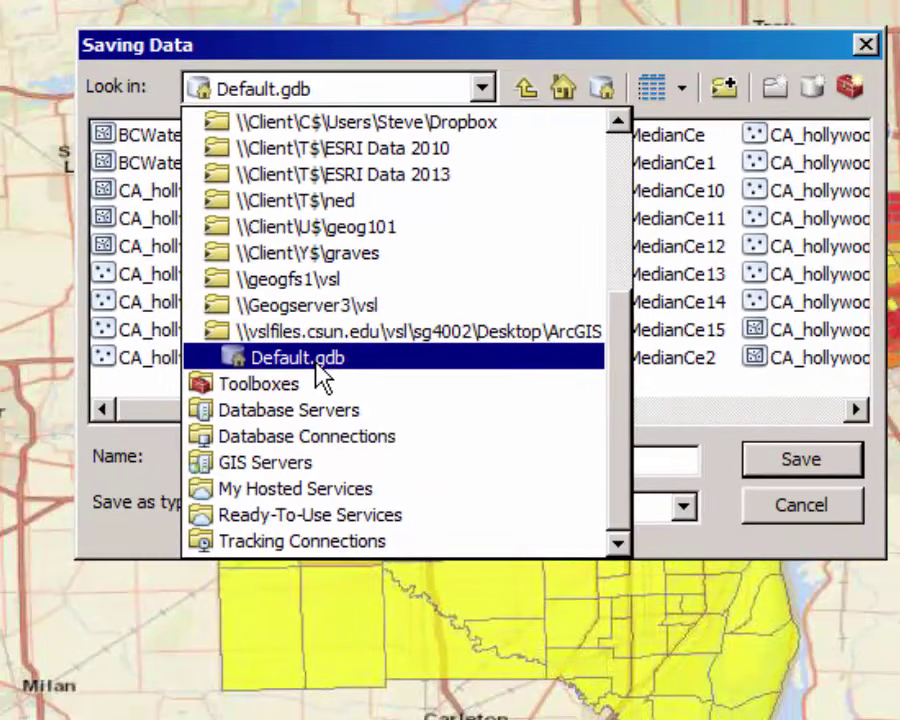
left_click(266, 290)
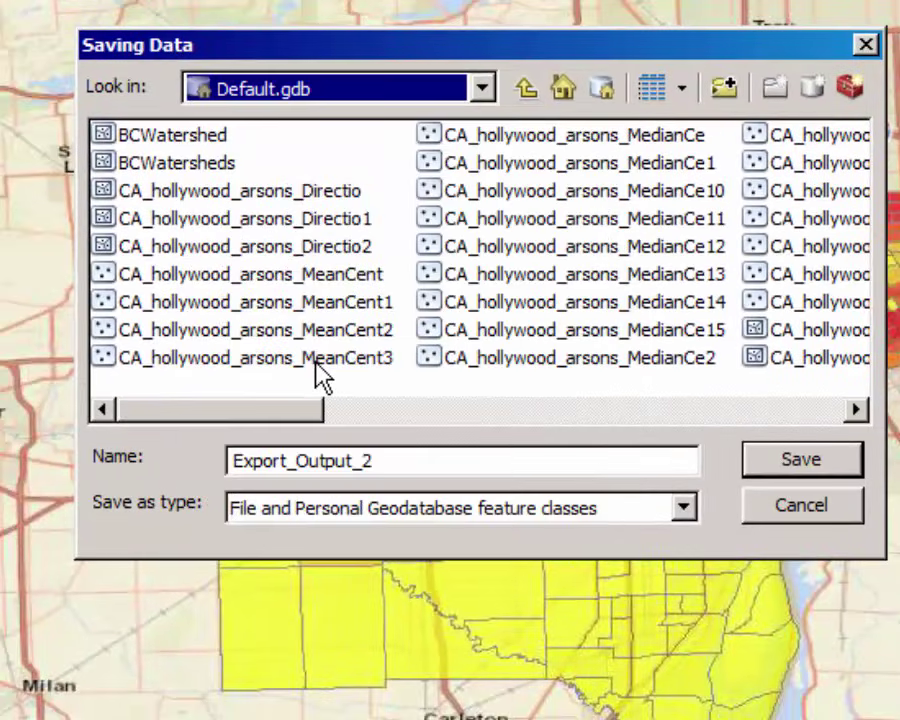
Name the output feature class MI_Wayne_Co, run the export and add the exported data to the map as a layer
left_click(420, 462)
left_click_drag(420, 462, 118, 446)
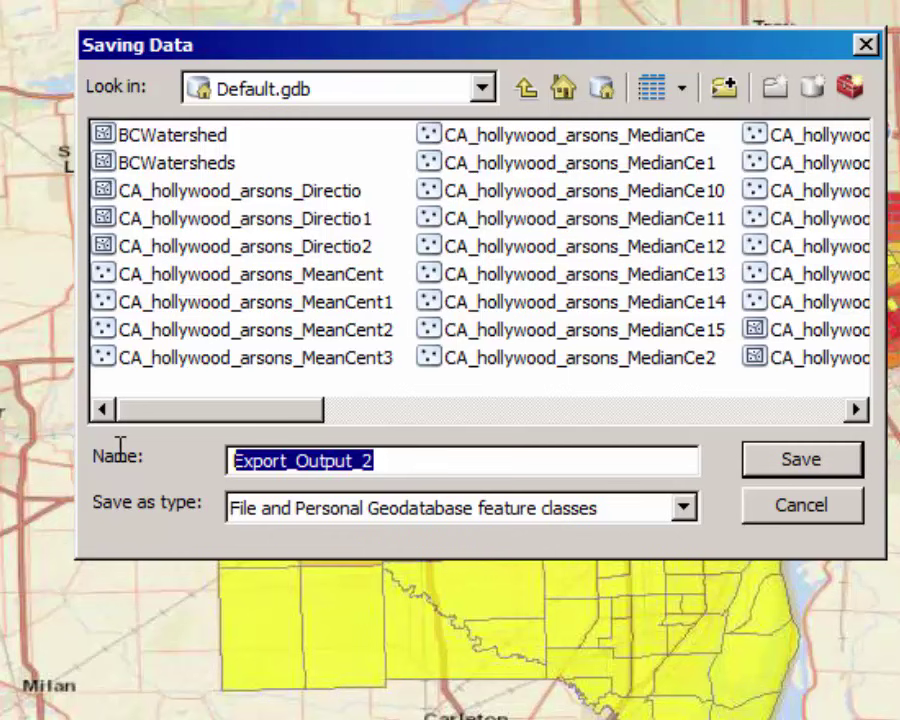
type("MI")
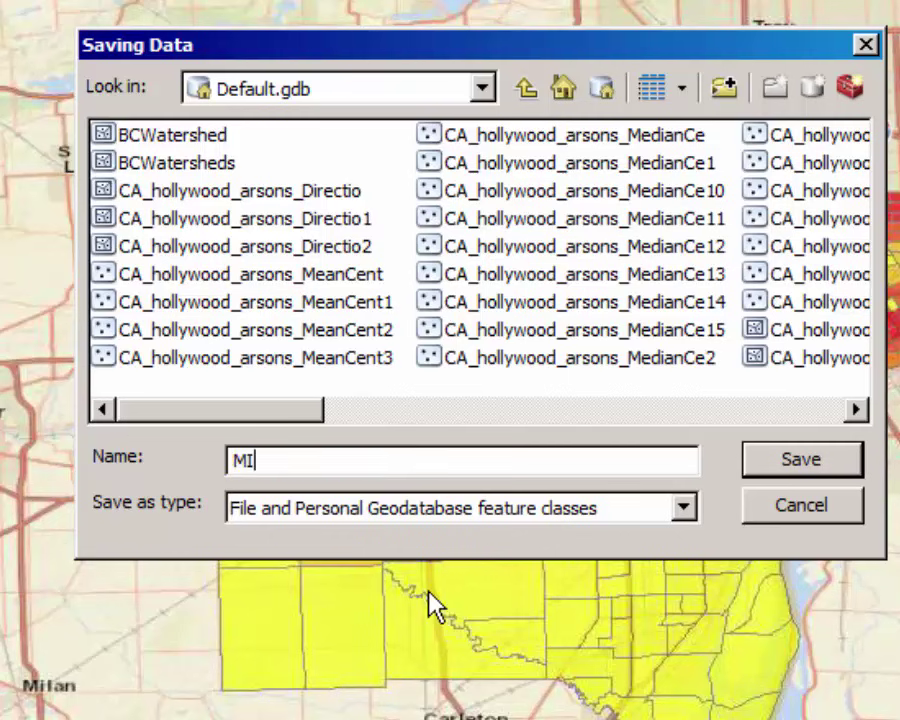
type("_Wayne_Co")
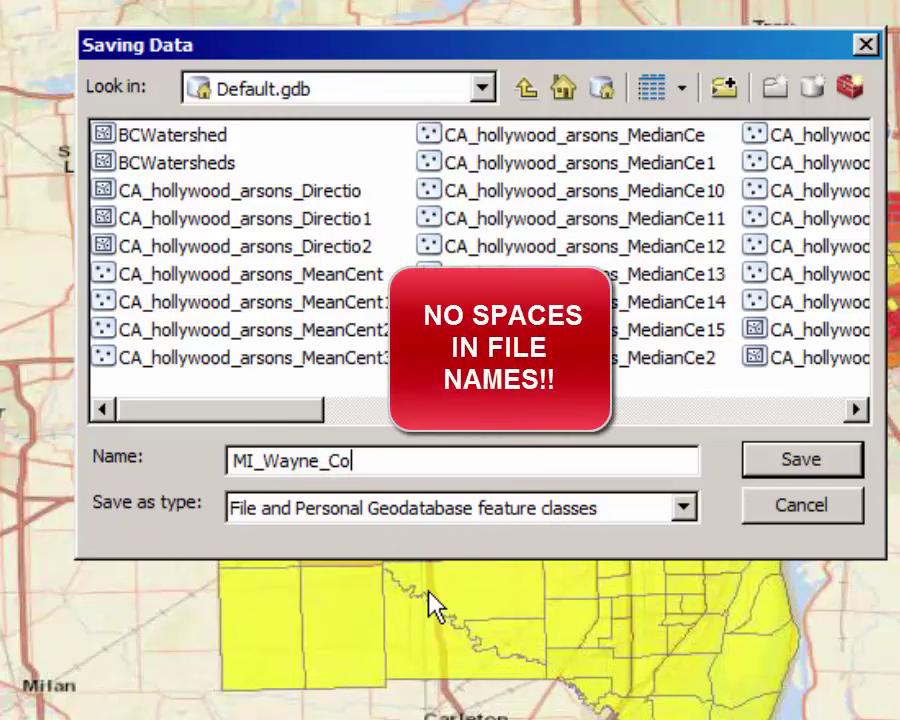
left_click(792, 475)
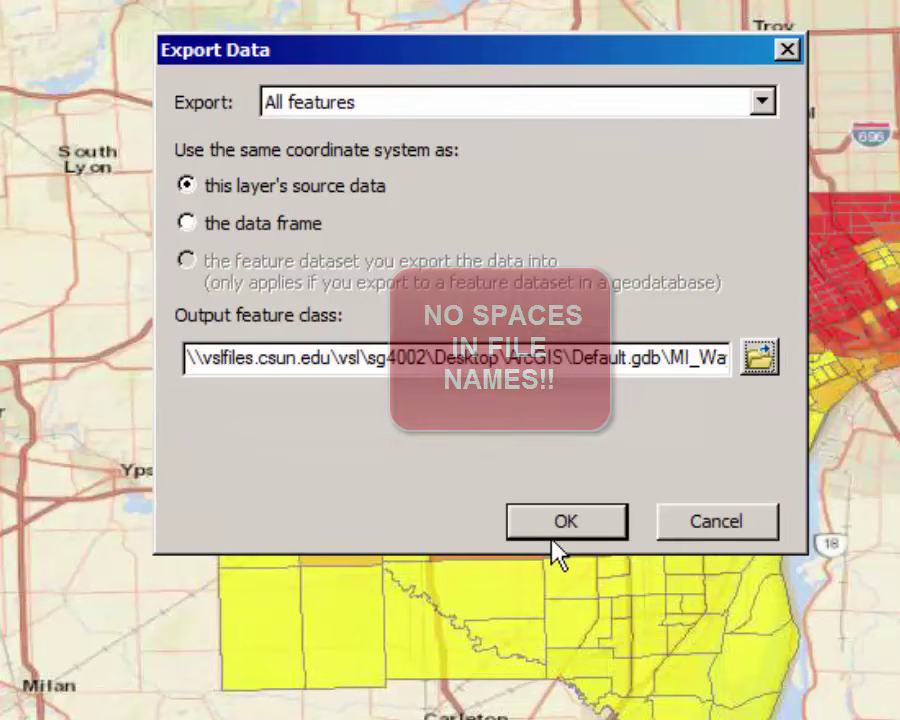
left_click(582, 524)
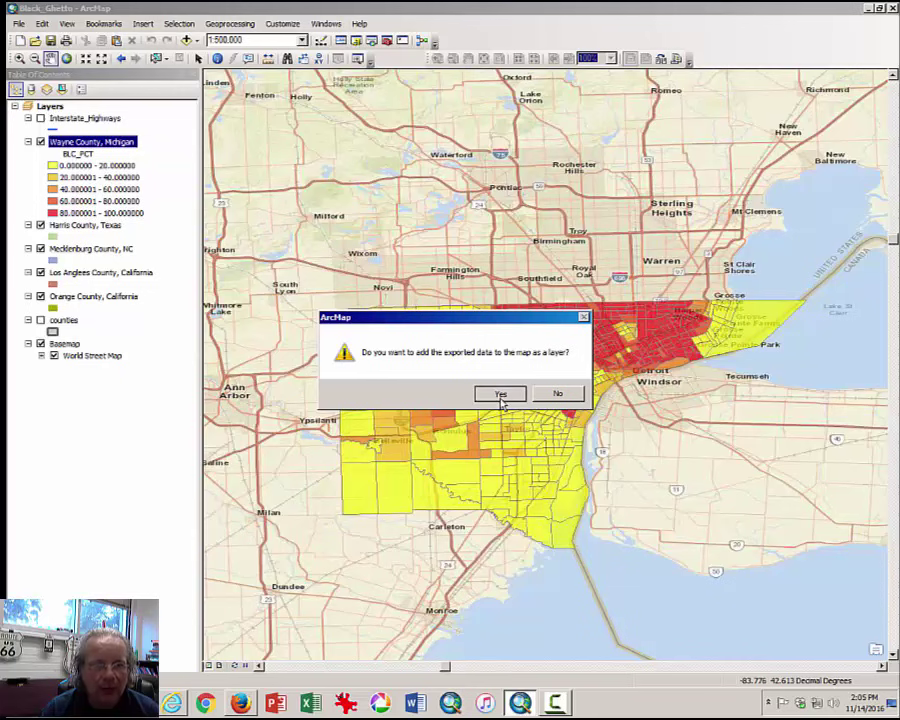
left_click(500, 394)
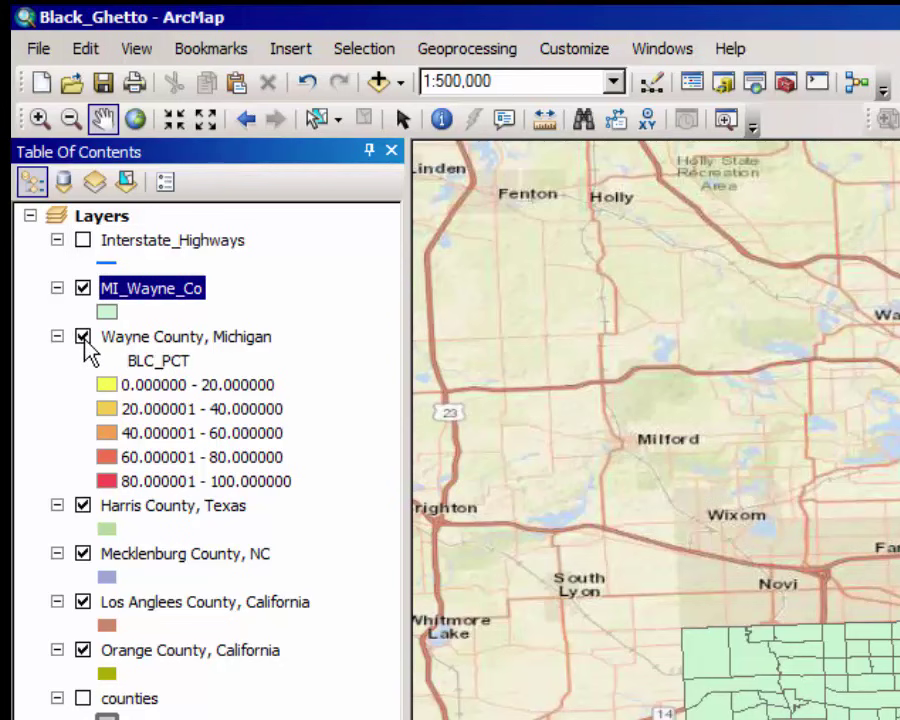
Turn off the original Wayne County, Michigan layer and keep the exported MI_Wayne_Co layer displayed
left_click(85, 338, "ctrl")
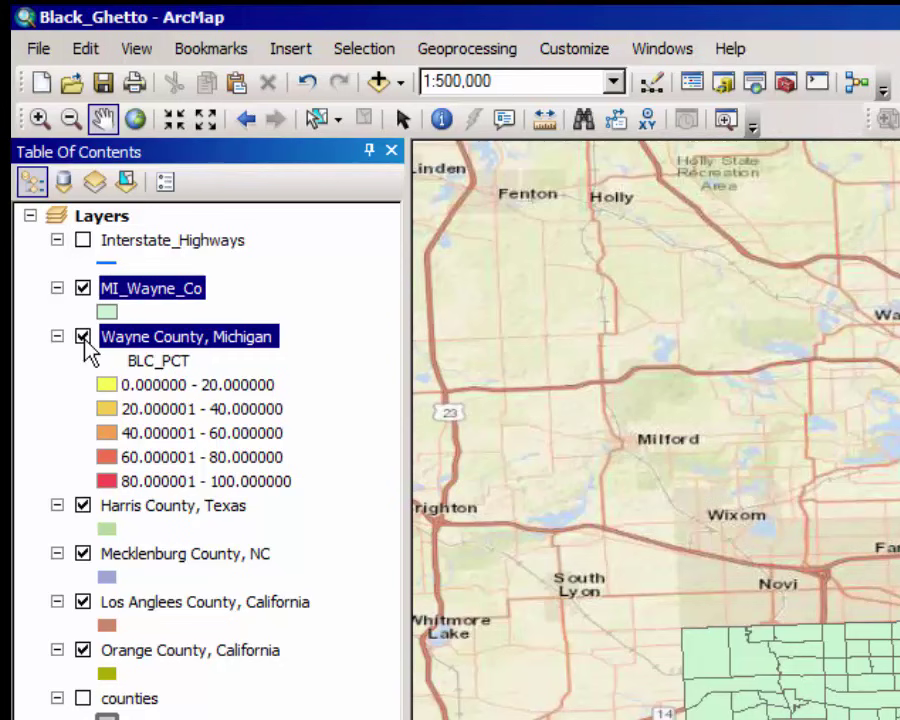
left_click(84, 339)
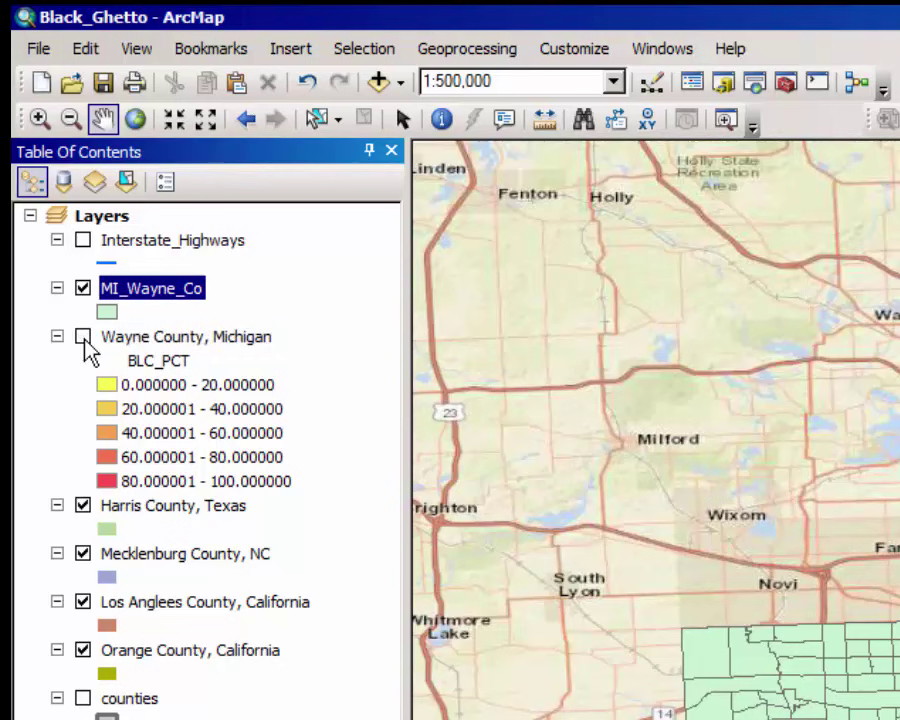
left_click(150, 289)
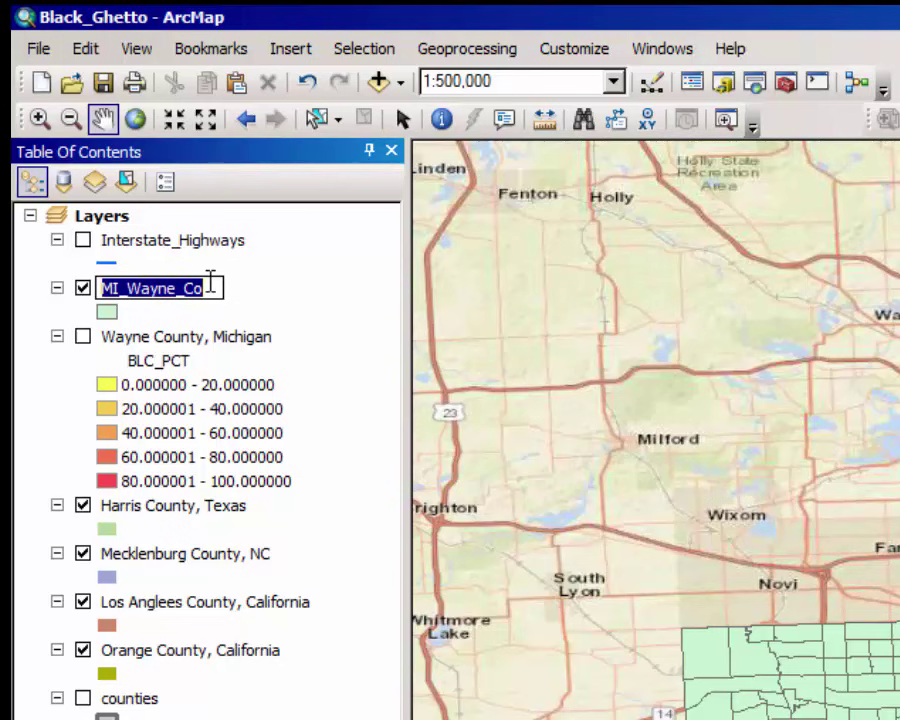
key("Return")
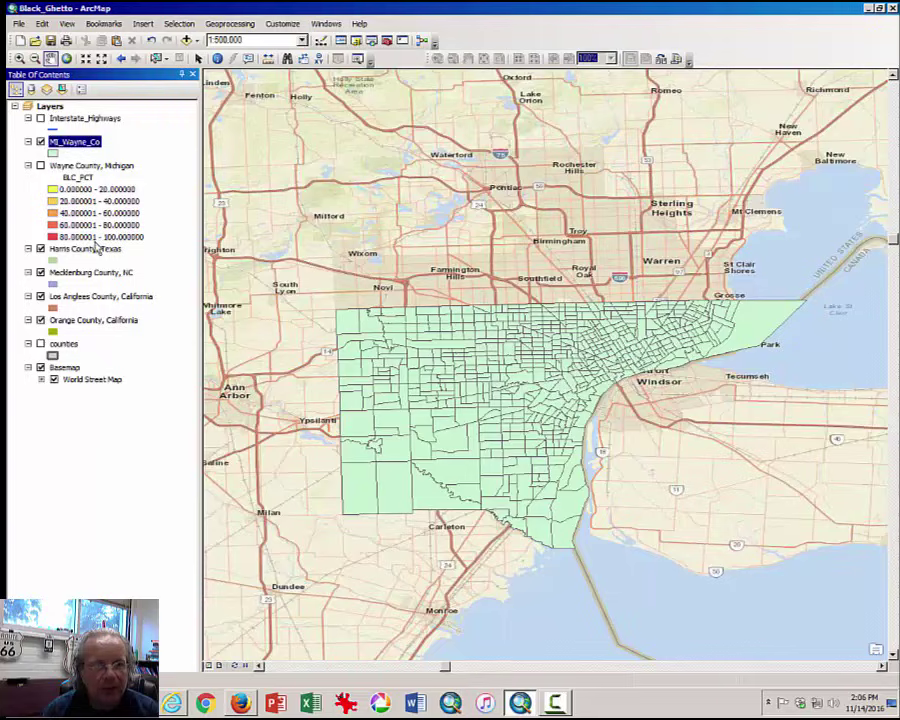
left_click(97, 252)
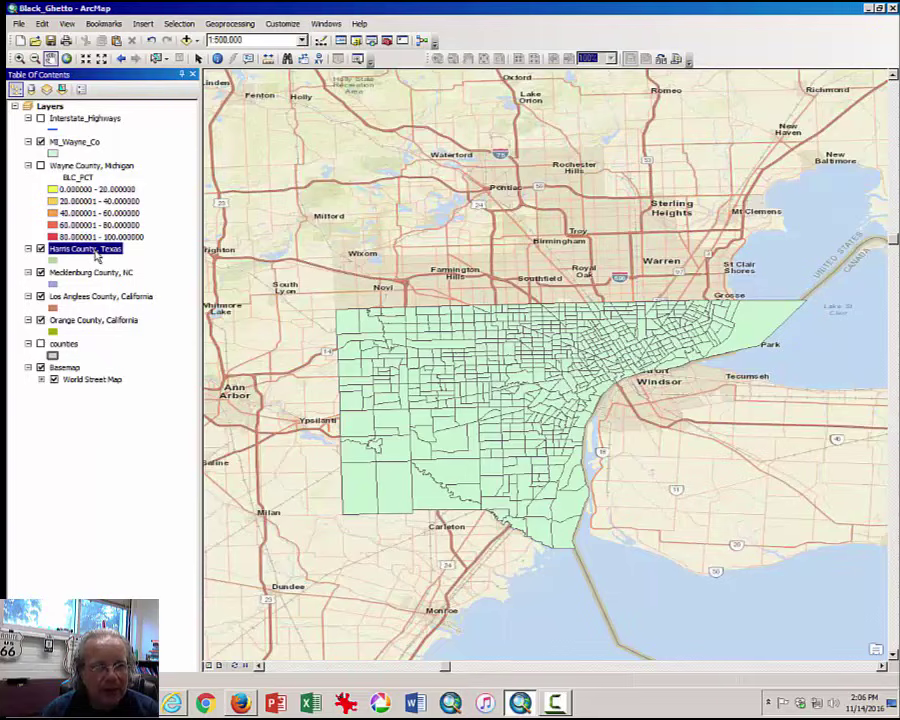
left_click(97, 276)
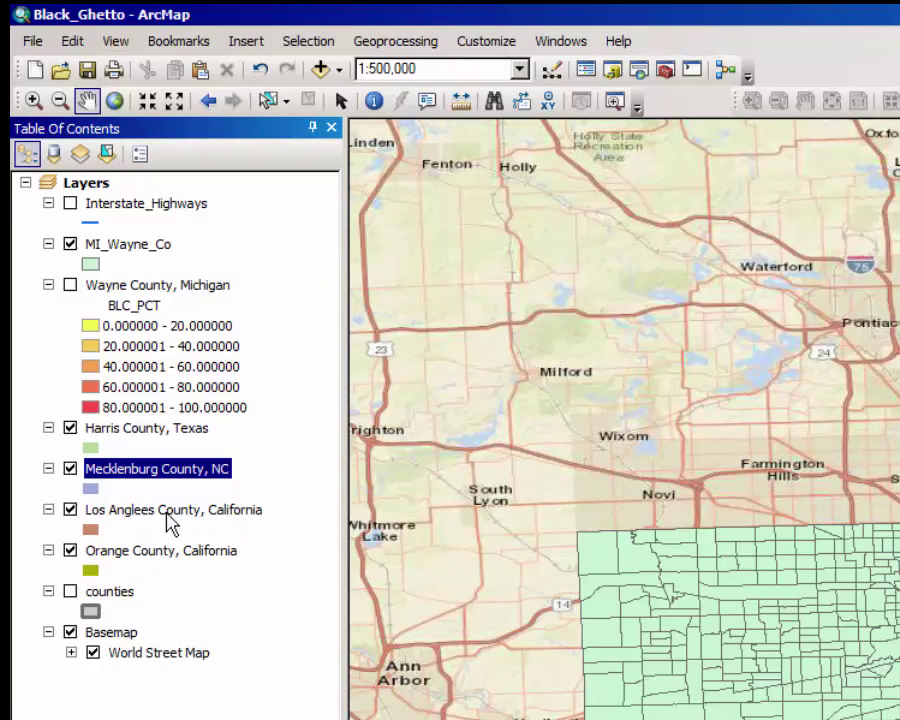
left_click(170, 515)
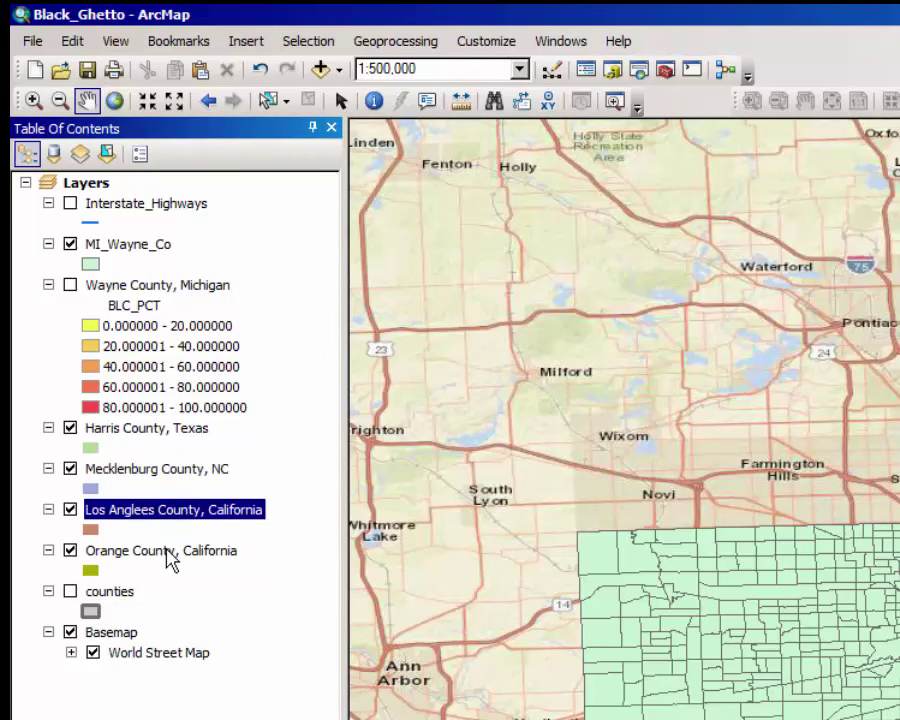
left_click(170, 553)
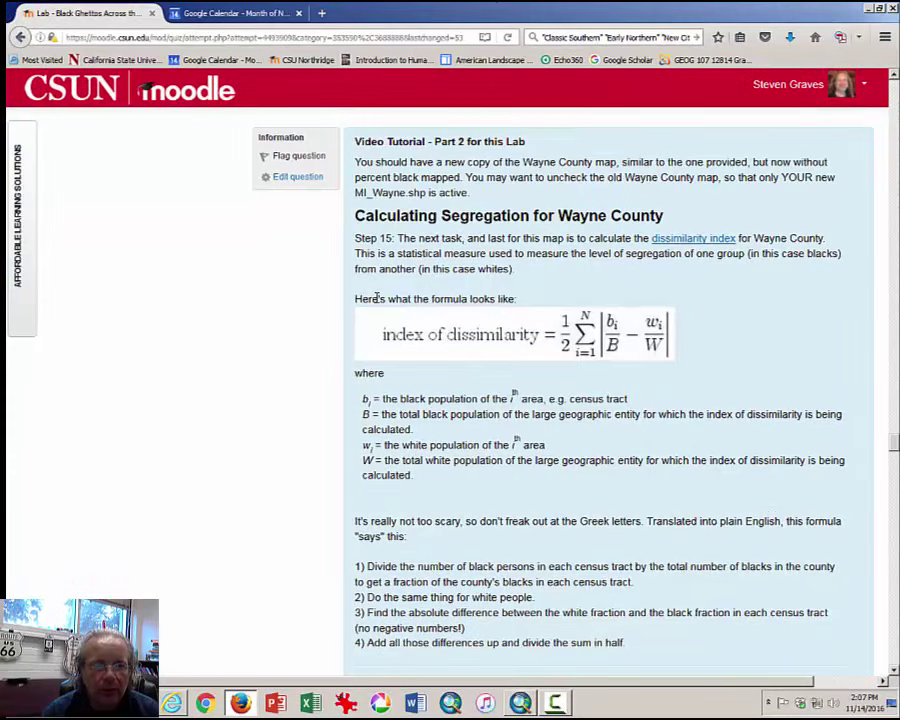
Switch to the Moodle lab page in Firefox and review the section on calculating segregation for Wayne County
left_click_drag(355, 216, 669, 217)
left_click(607, 257)
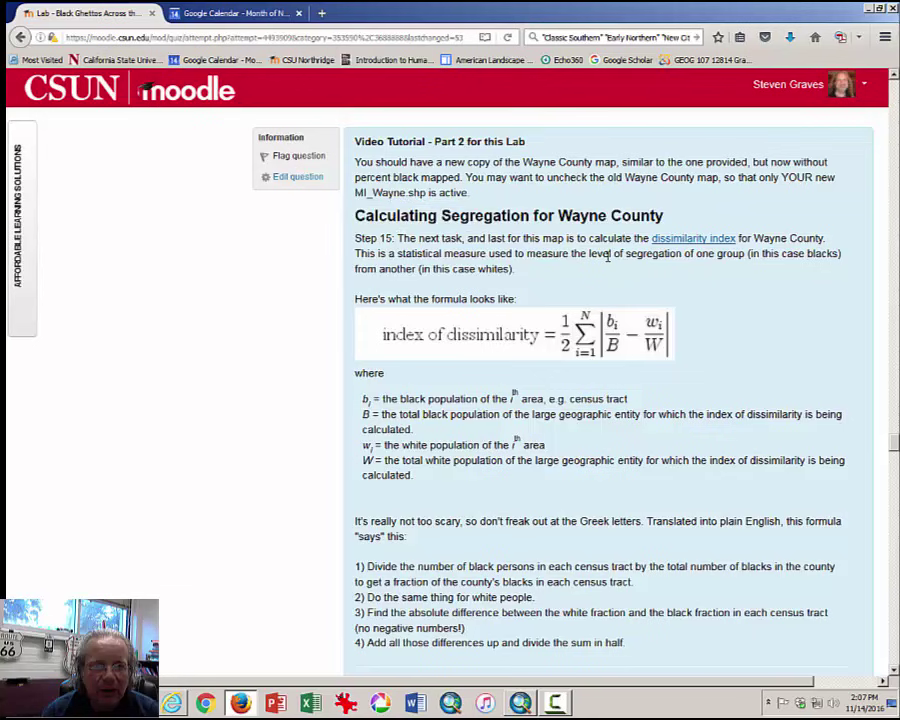
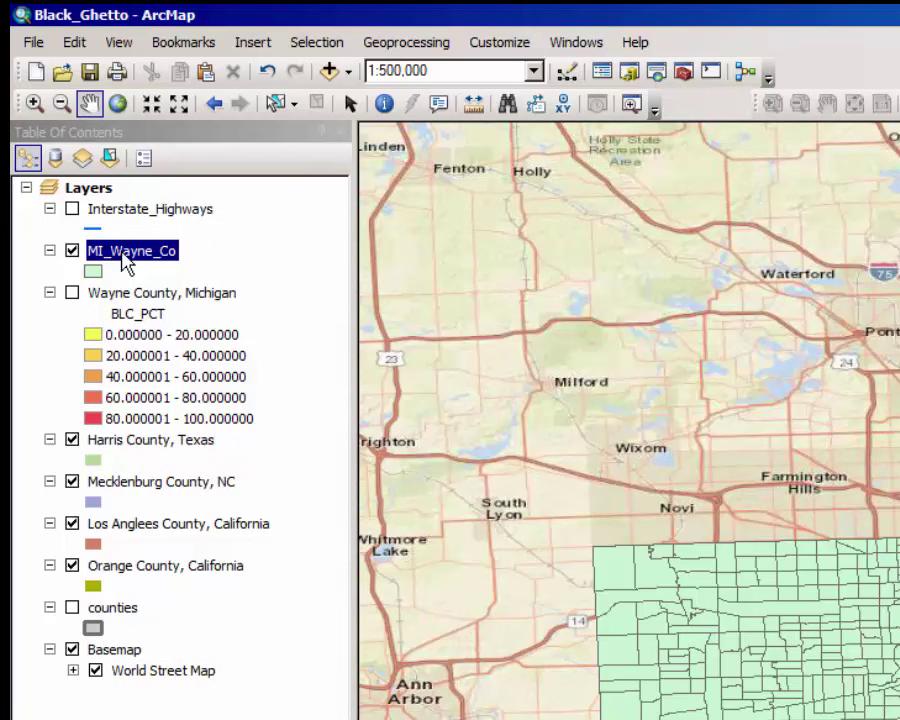
Open the MI_Wayne_Co attribute table, add a Float field named DISSINDEX, and locate its column in the table
right_click(125, 262)
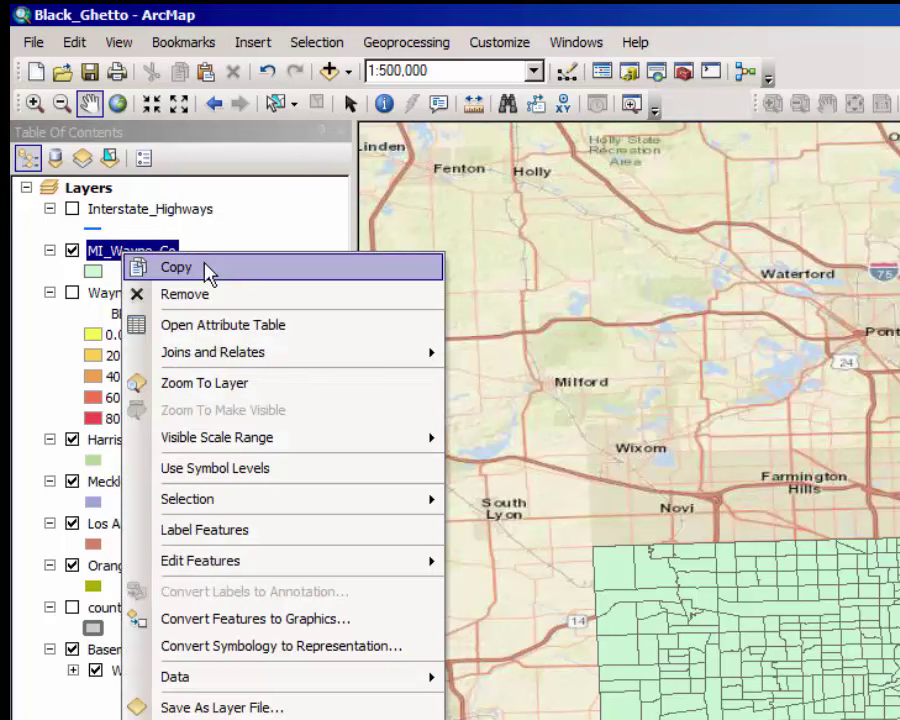
left_click(227, 326)
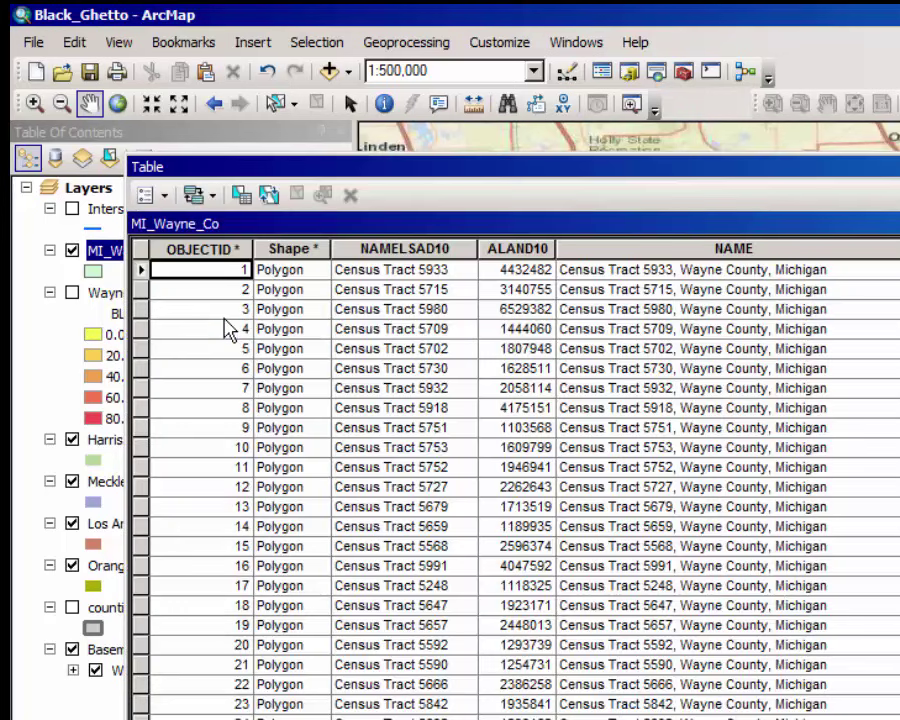
left_click(166, 197)
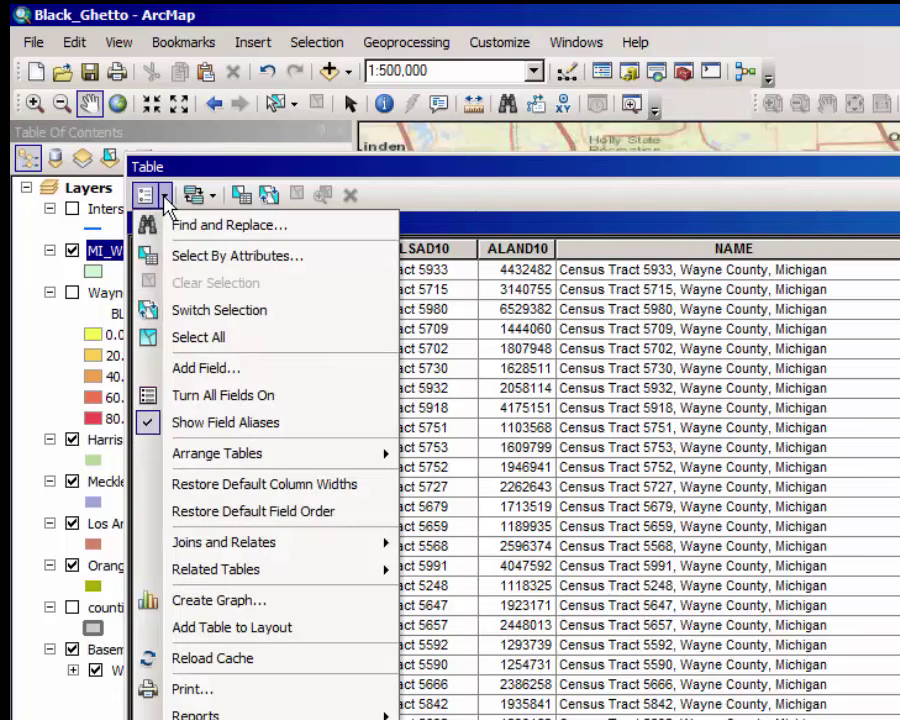
left_click(207, 369)
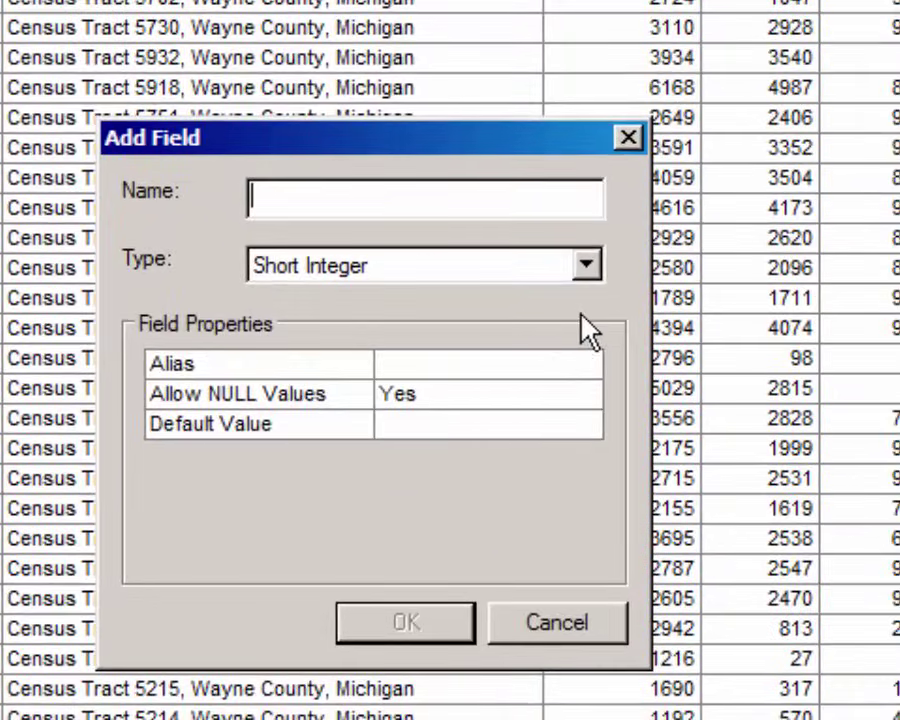
left_click(587, 268)
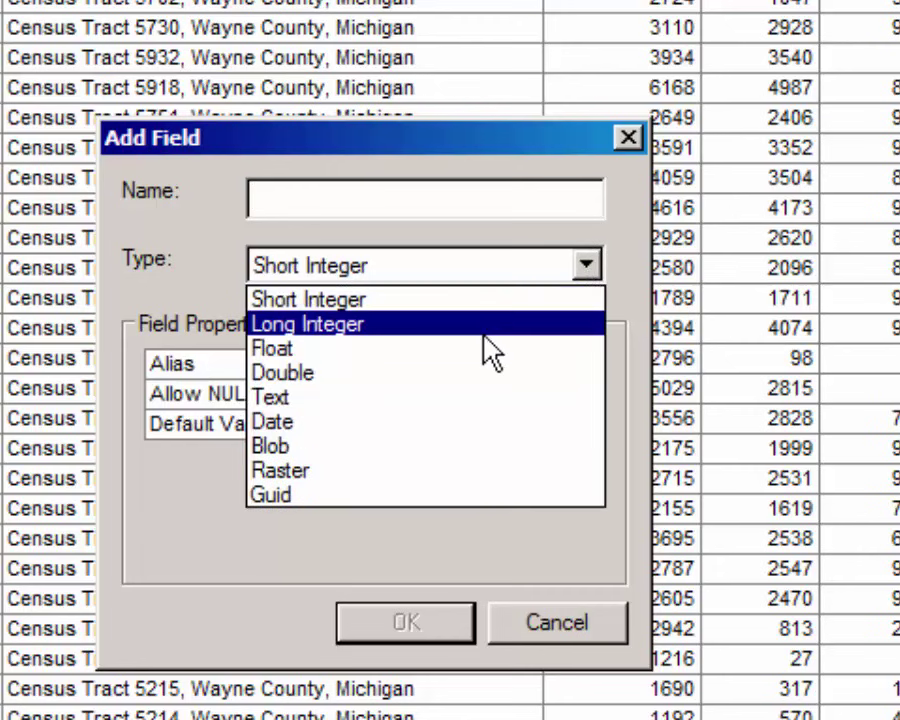
left_click(451, 352)
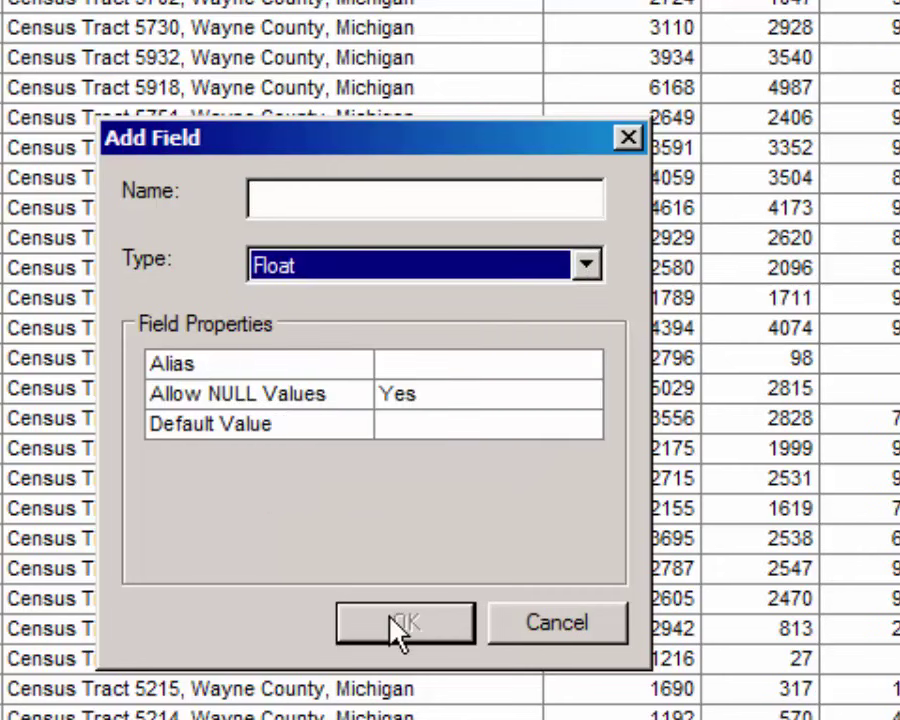
left_click(373, 203)
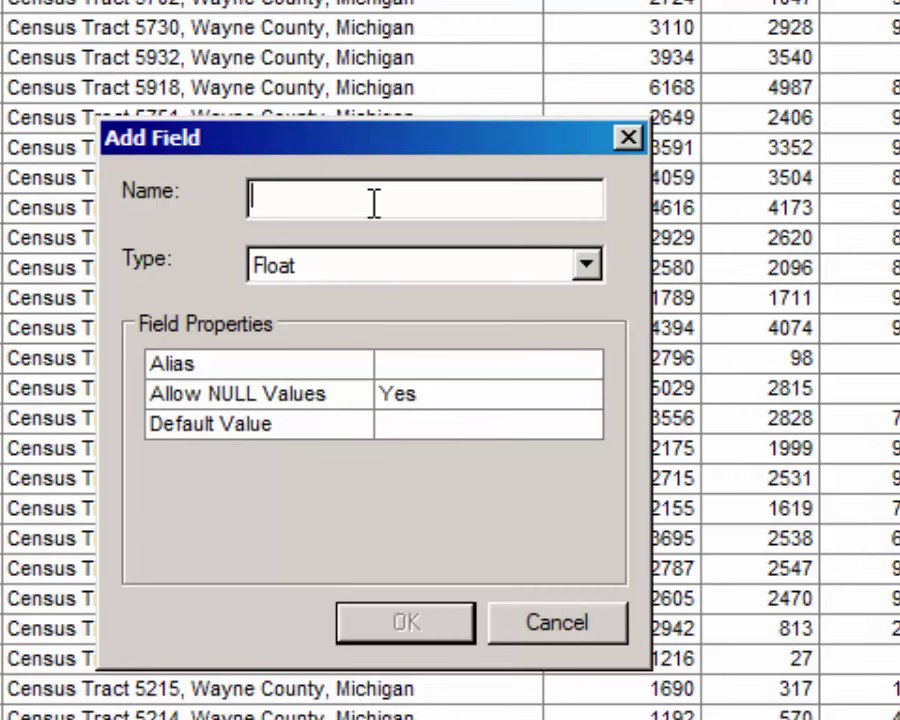
type("DIS")
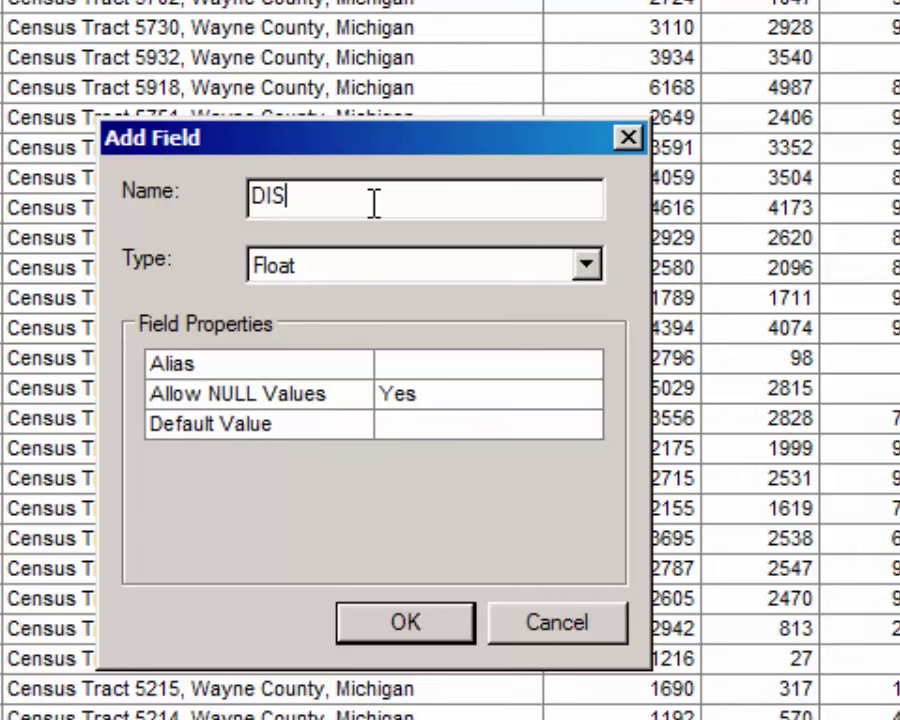
type("SINDEX")
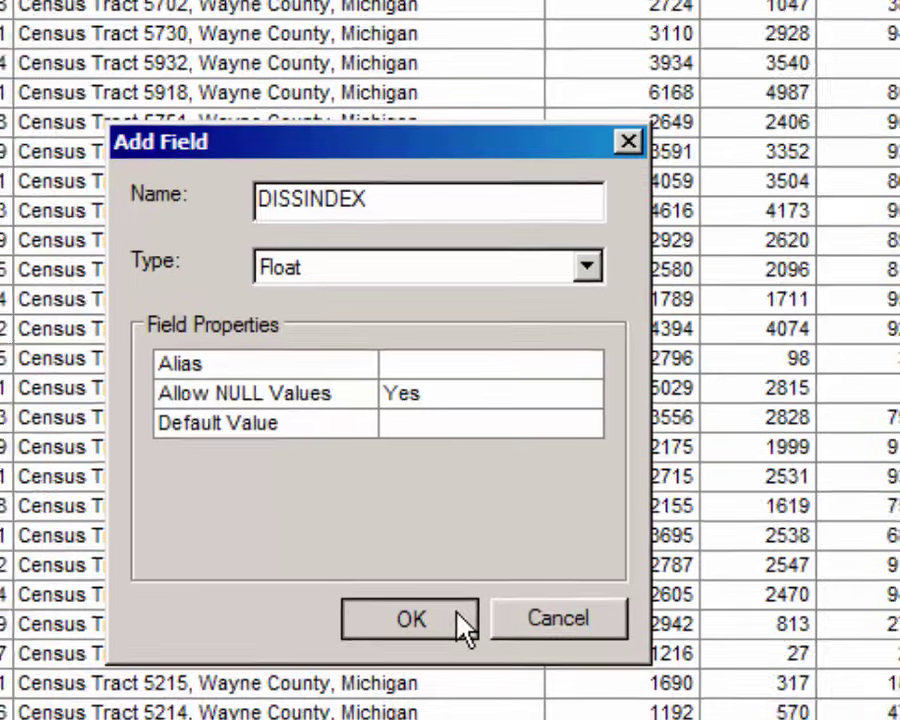
left_click(465, 628)
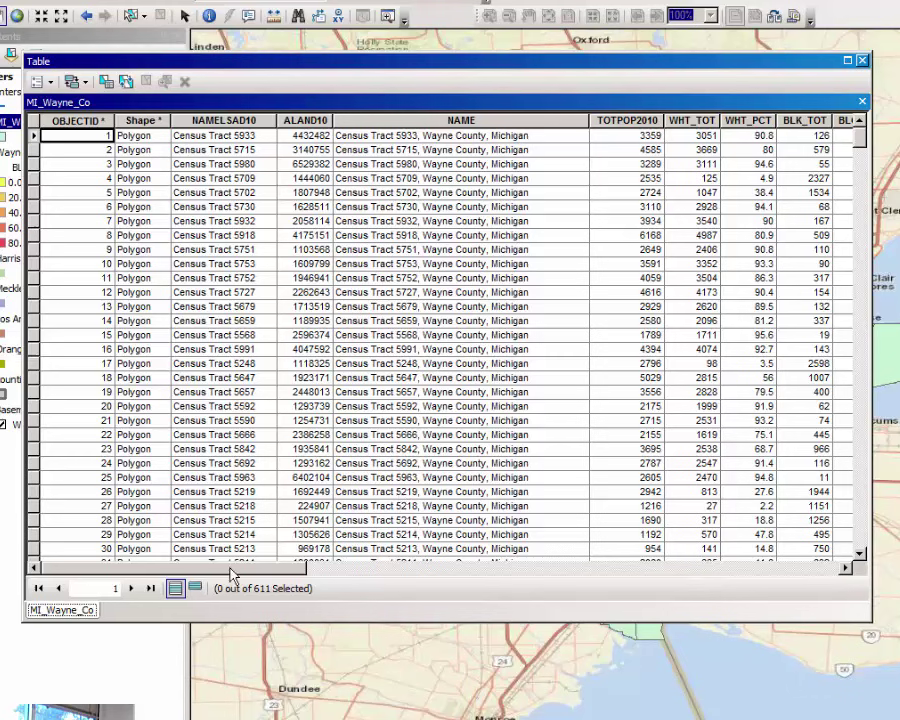
left_click_drag(230, 577, 817, 583)
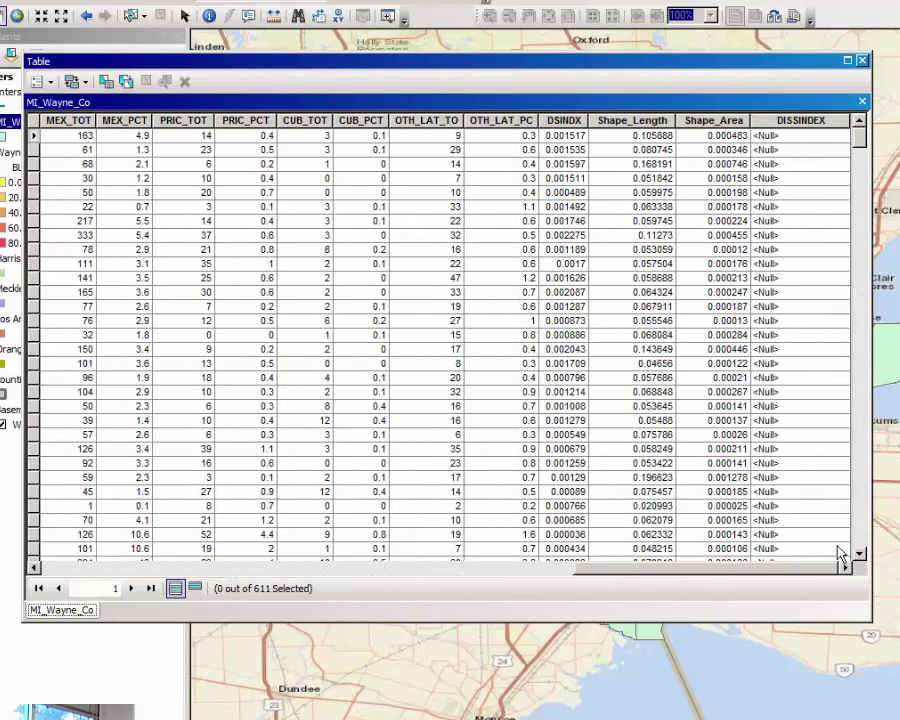
left_click(823, 120)
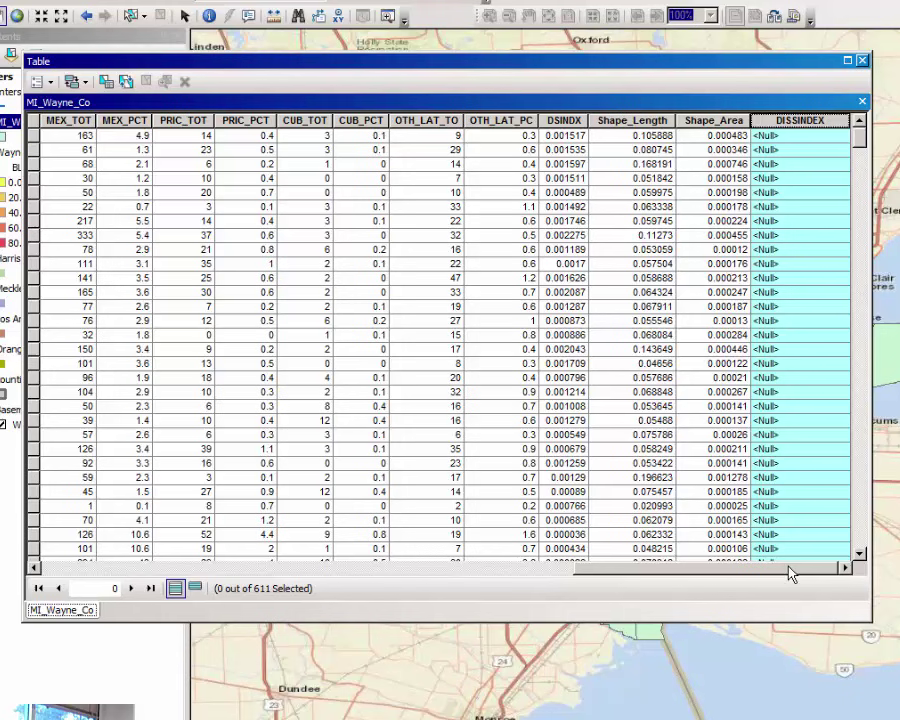
Display the statistics for the WHT_TOT field and copy its Sum value
left_click_drag(790, 573, 428, 577)
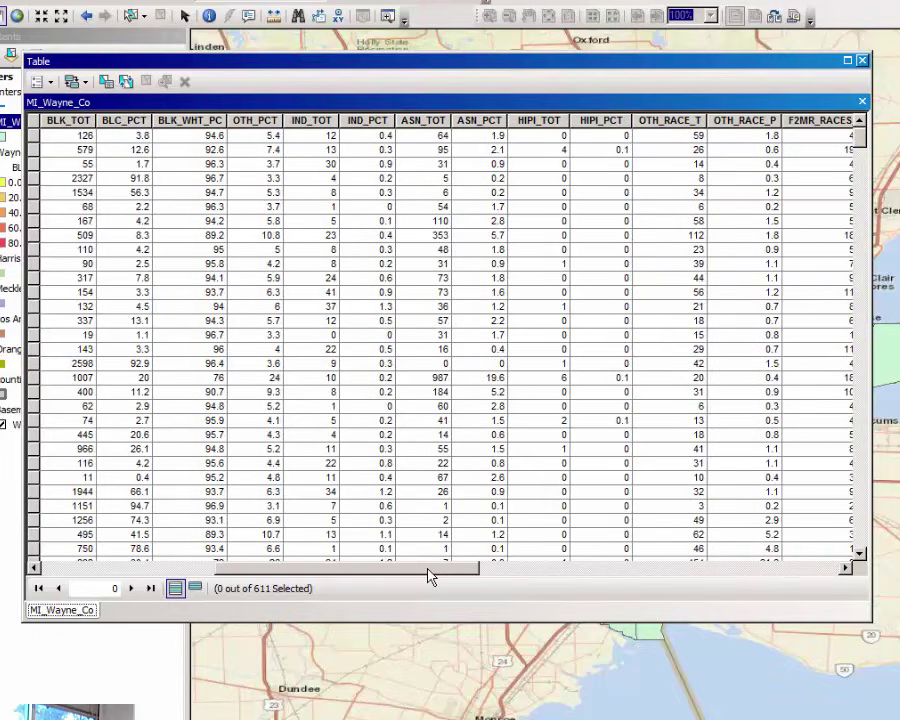
left_click_drag(300, 576, 277, 533)
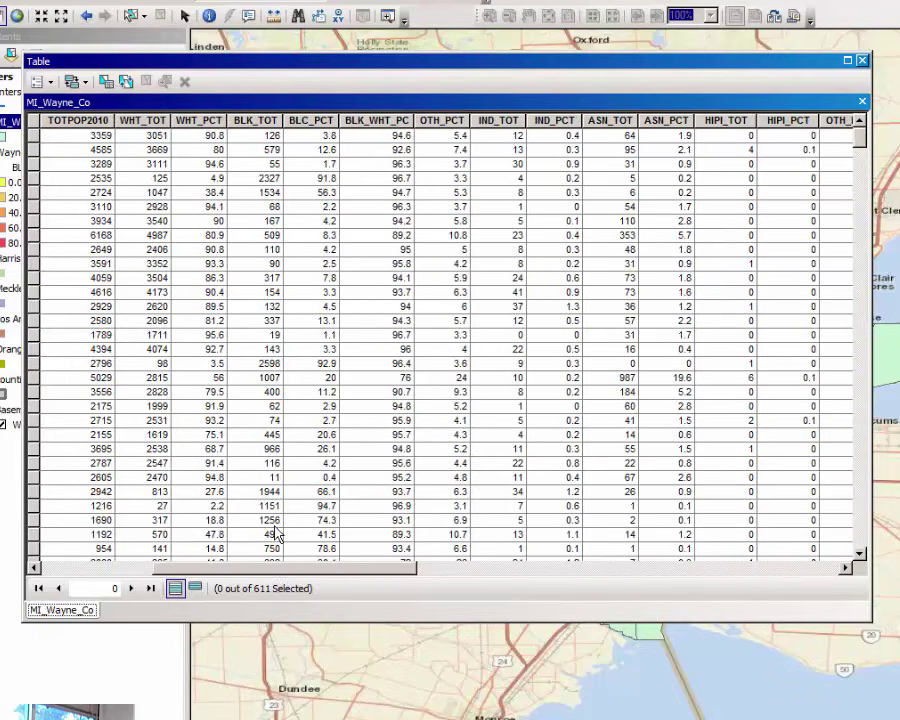
left_click(142, 121)
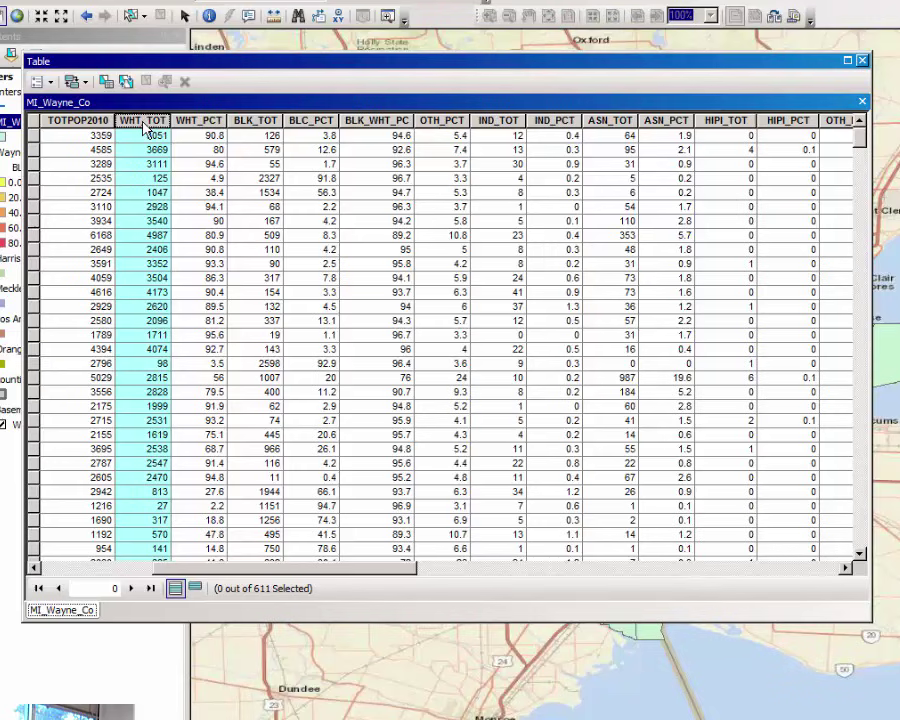
right_click(146, 128)
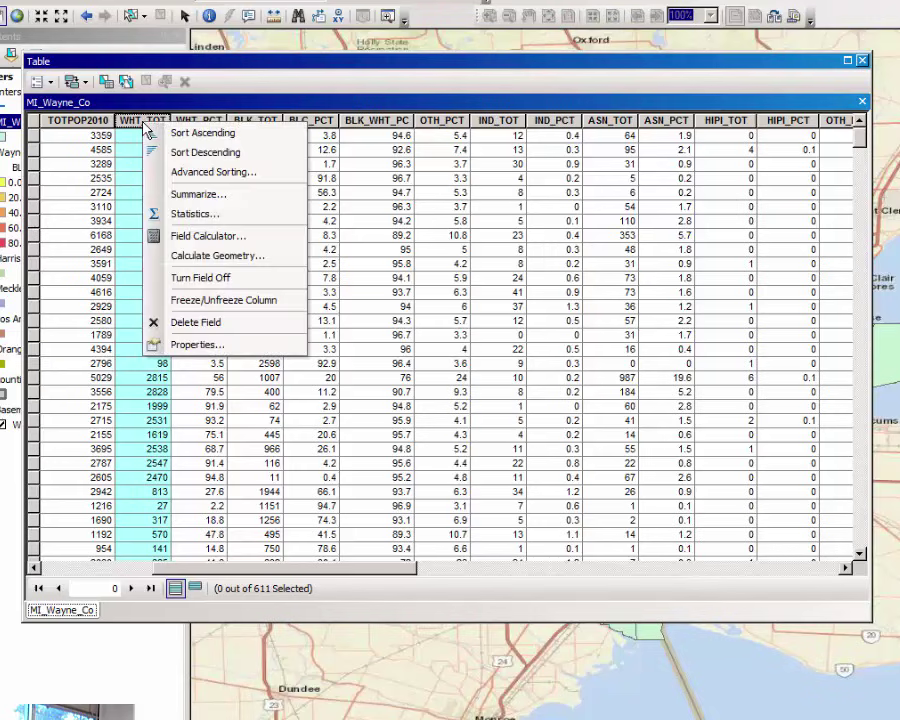
left_click(152, 215)
left_click_drag(287, 391, 322, 390)
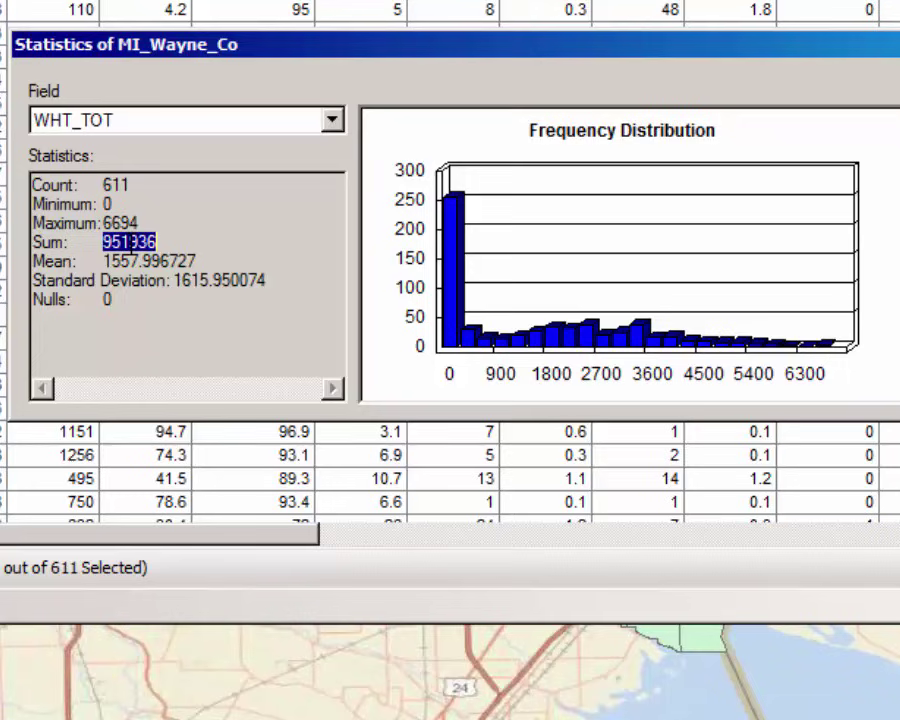
right_click(131, 242)
left_click(163, 323)
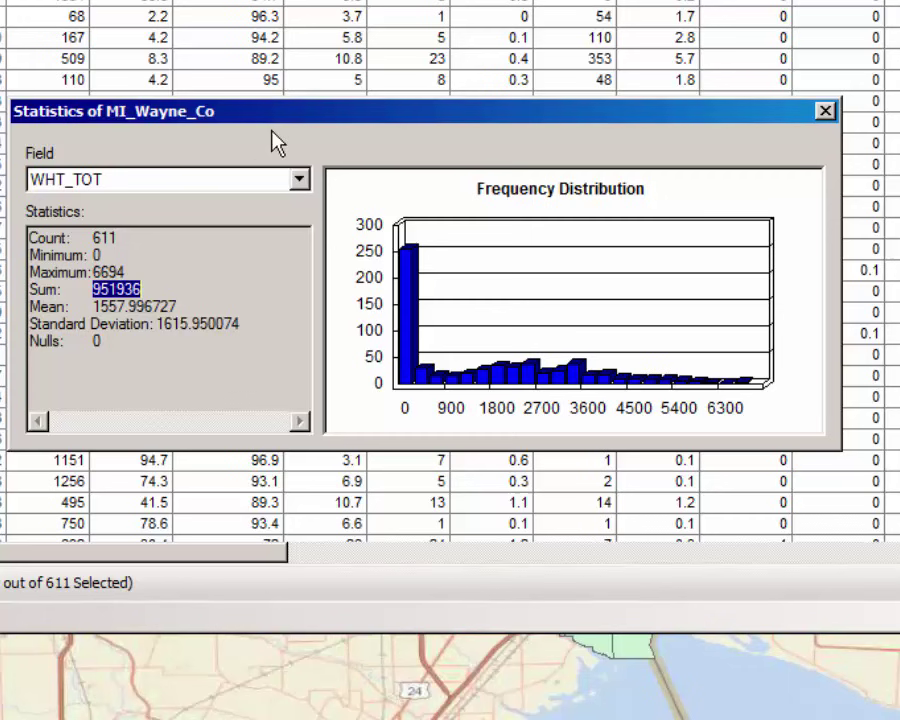
Display the statistics for the BLK_TOT field, select its Sum value, and close the statistics
left_click(301, 181)
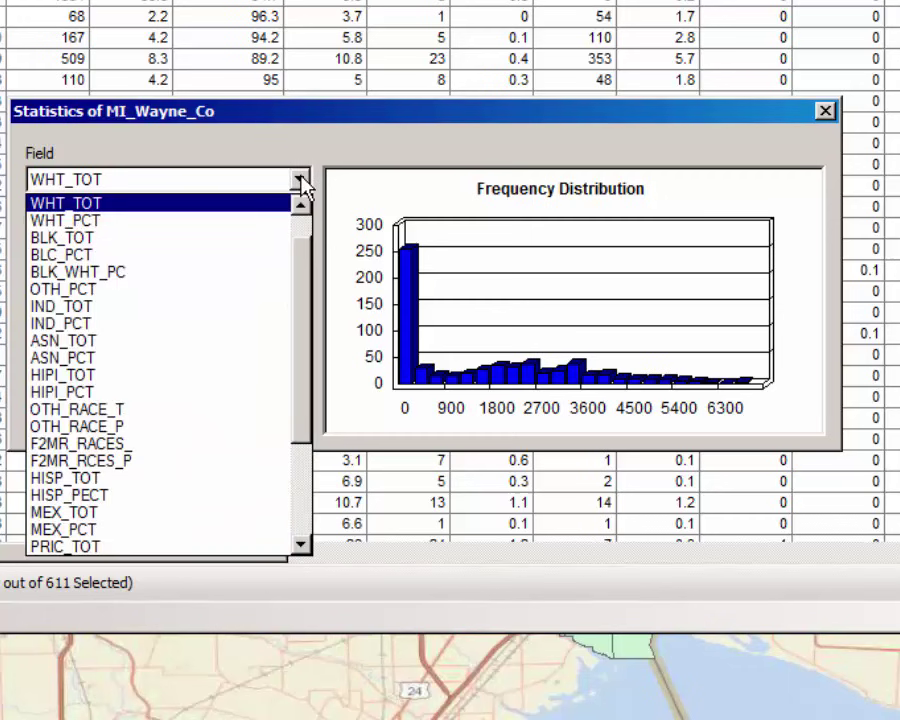
left_click(228, 248)
left_click_drag(155, 280, 90, 283)
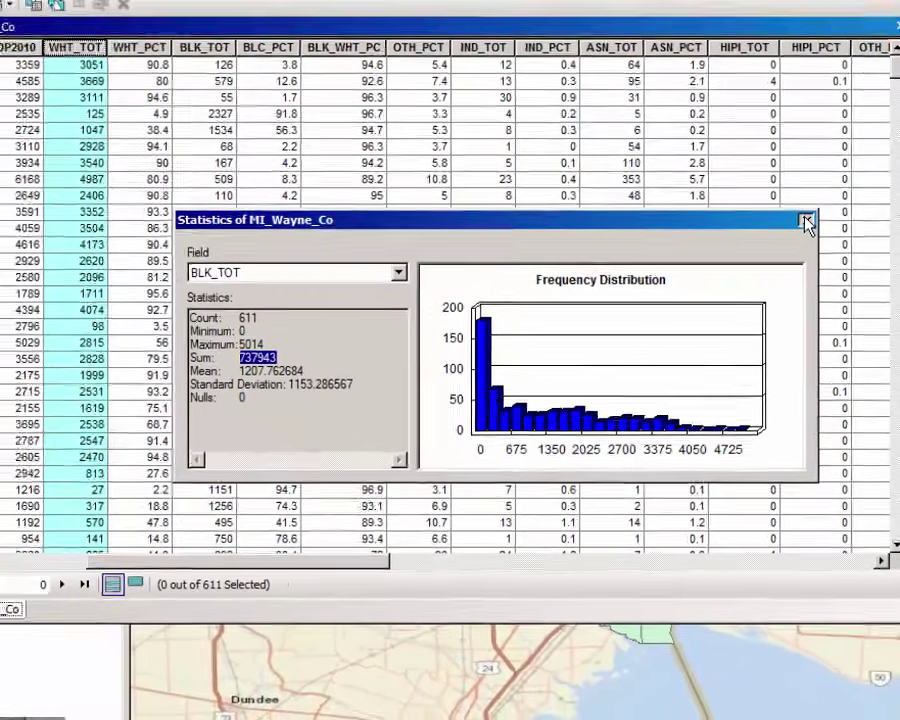
left_click(825, 112)
Start a Field Calculator expression for DISSINDEX outside an edit session, beginning with .5 multiplied by the Abs function
left_click_drag(230, 552, 848, 566)
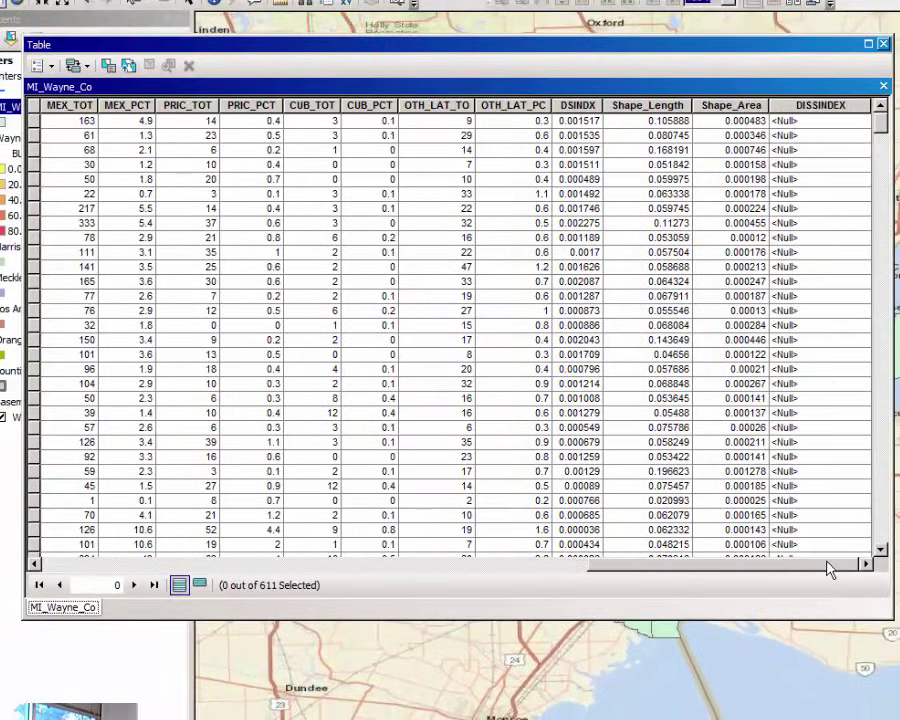
right_click(808, 104)
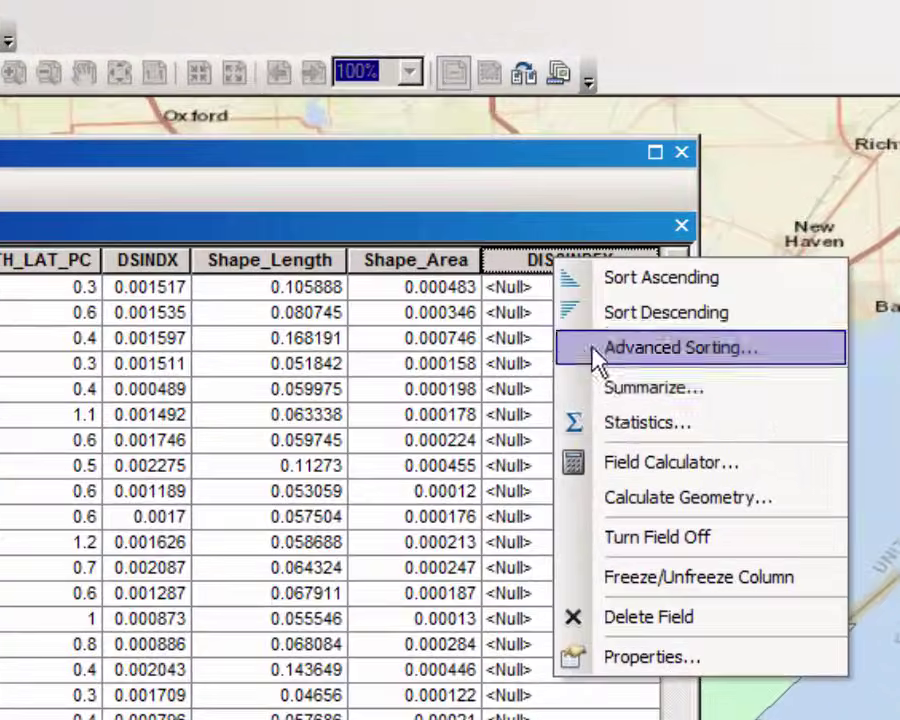
left_click(656, 462)
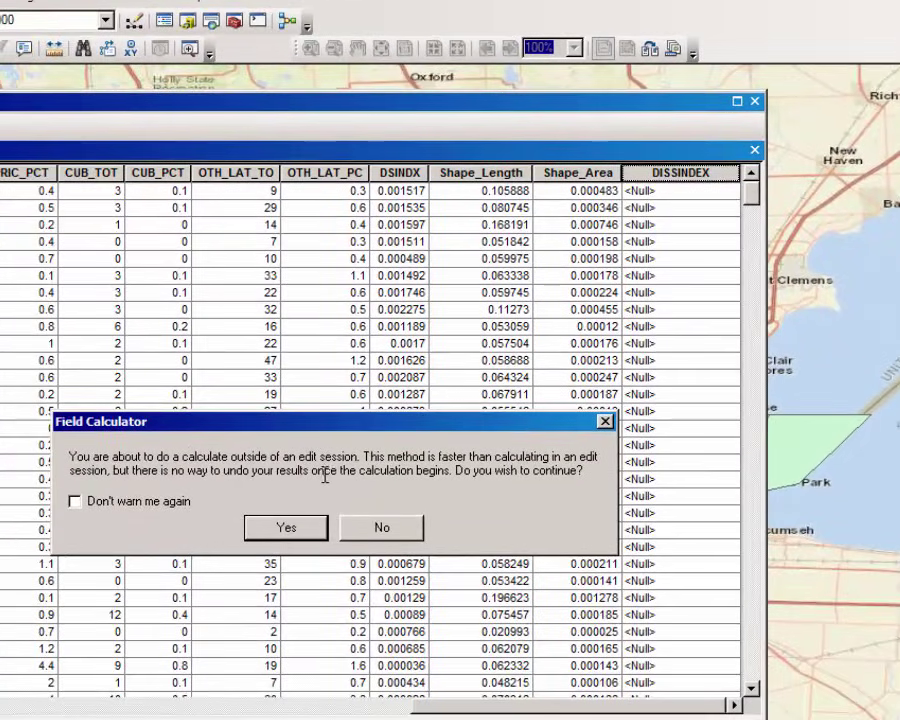
left_click(289, 531)
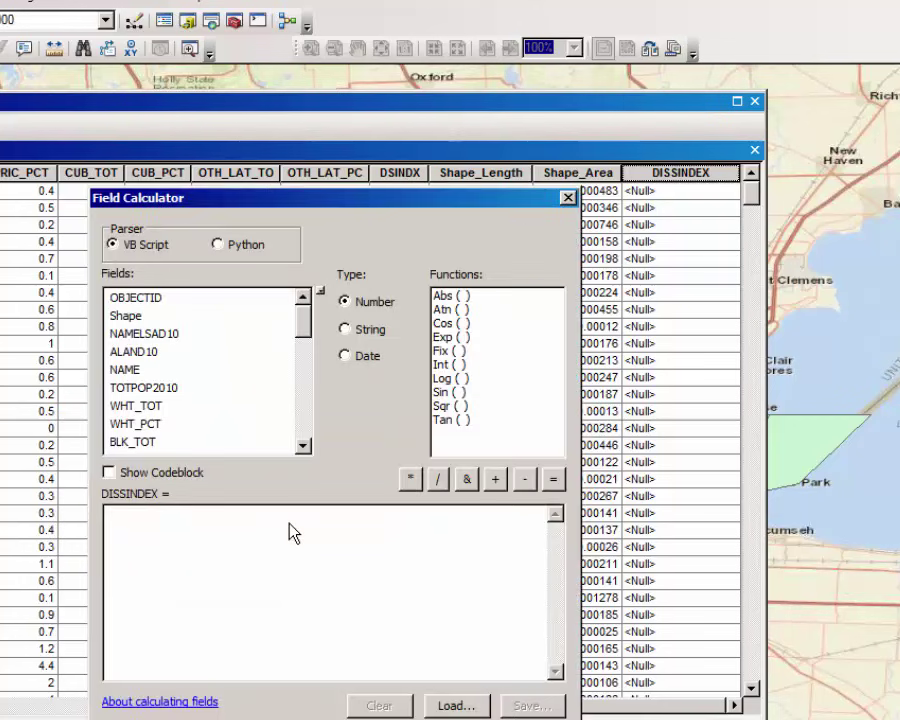
left_click(290, 522)
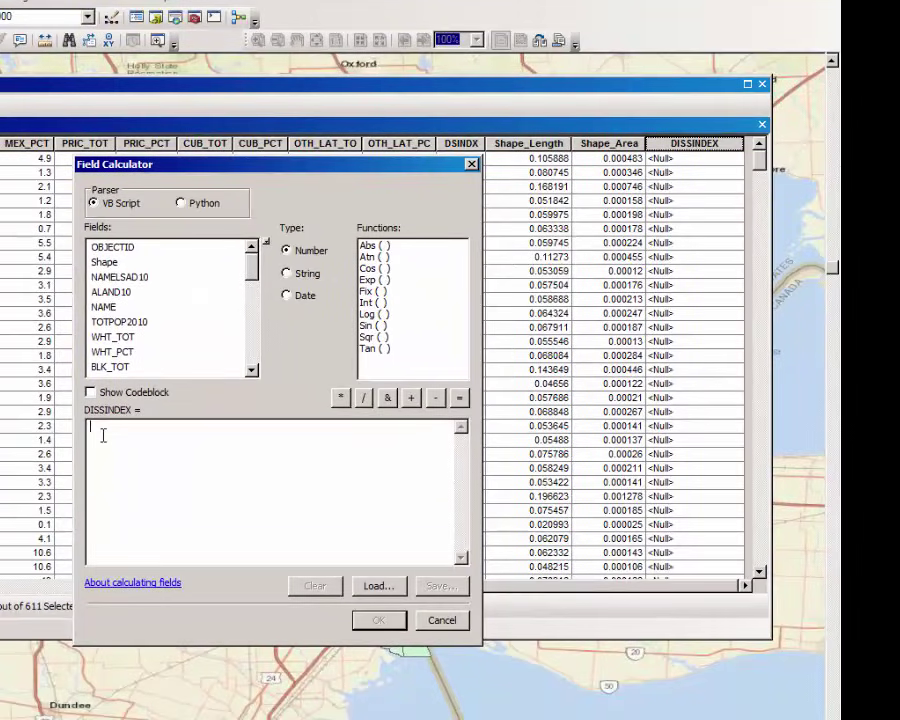
type(".5")
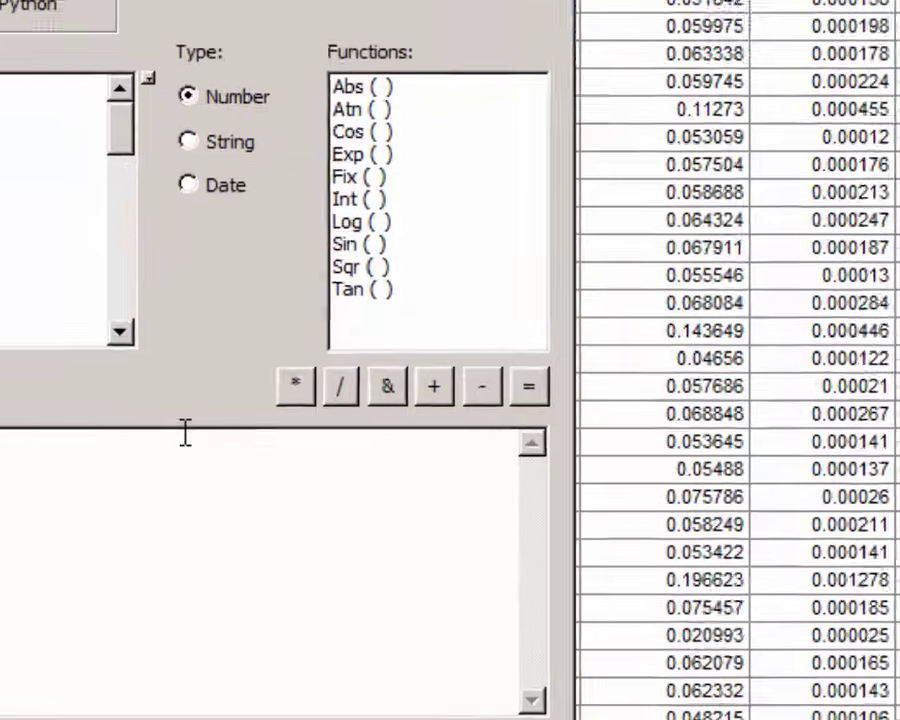
left_click(300, 386)
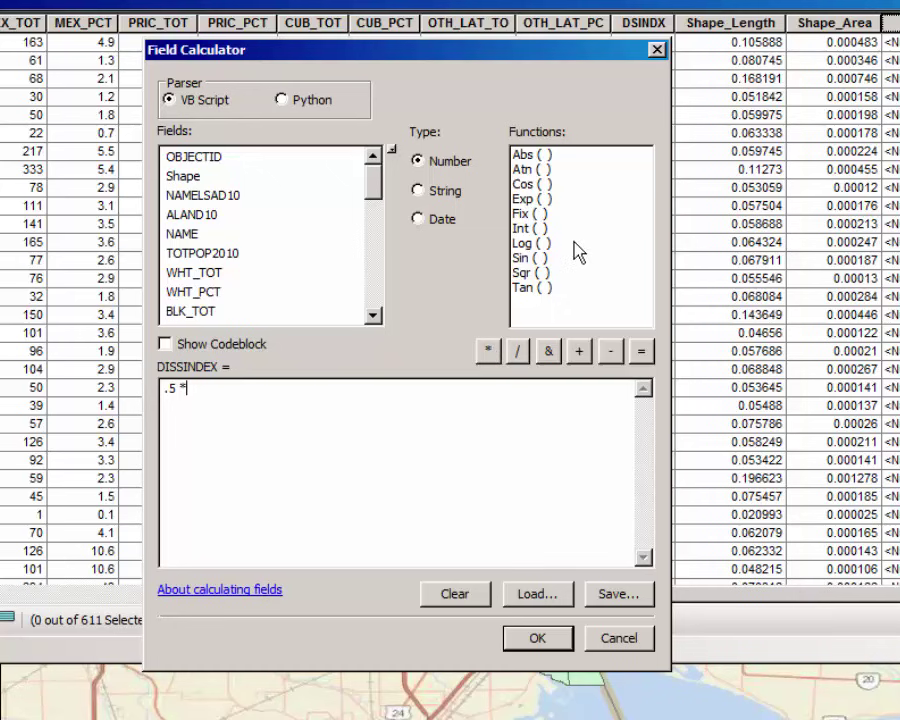
double_click(537, 158)
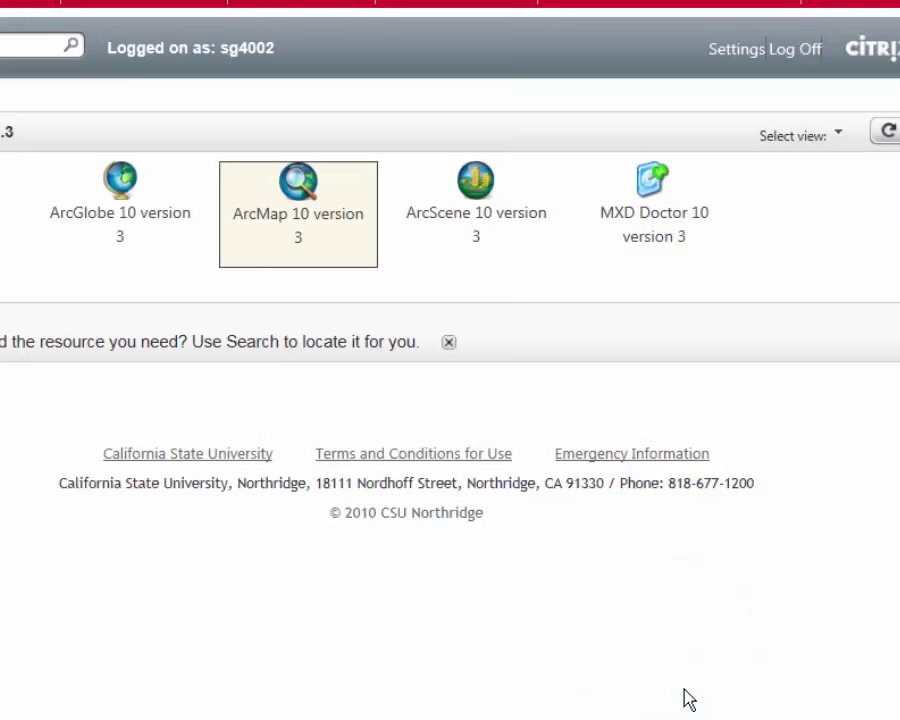
key("alt+Tab")
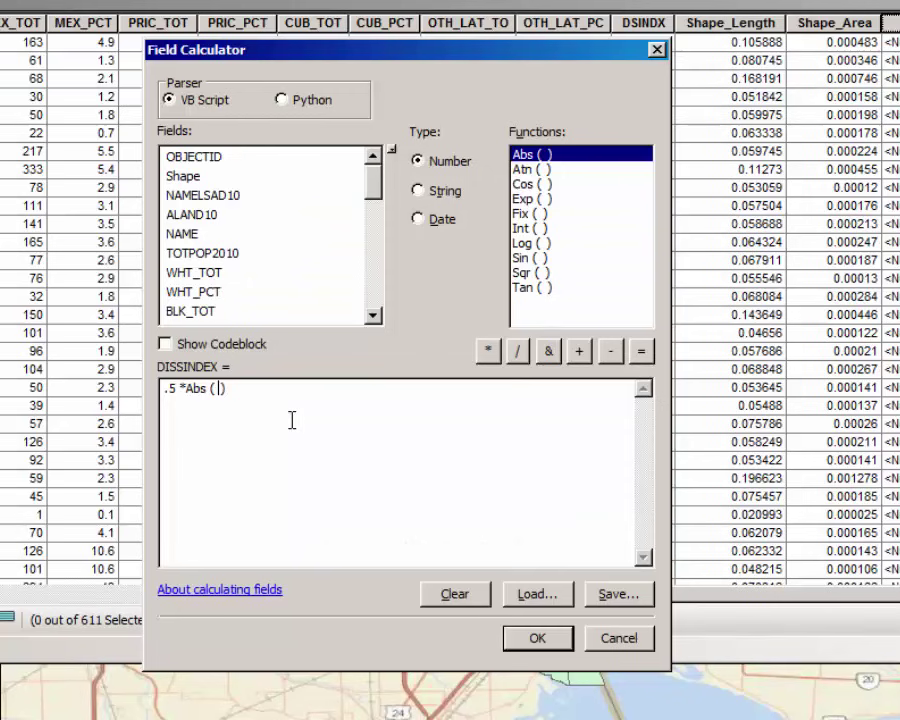
Within the Abs function, enter the term ([BLK_TOT]/737943) in its own parentheses, followed by a minus operator
type("((")
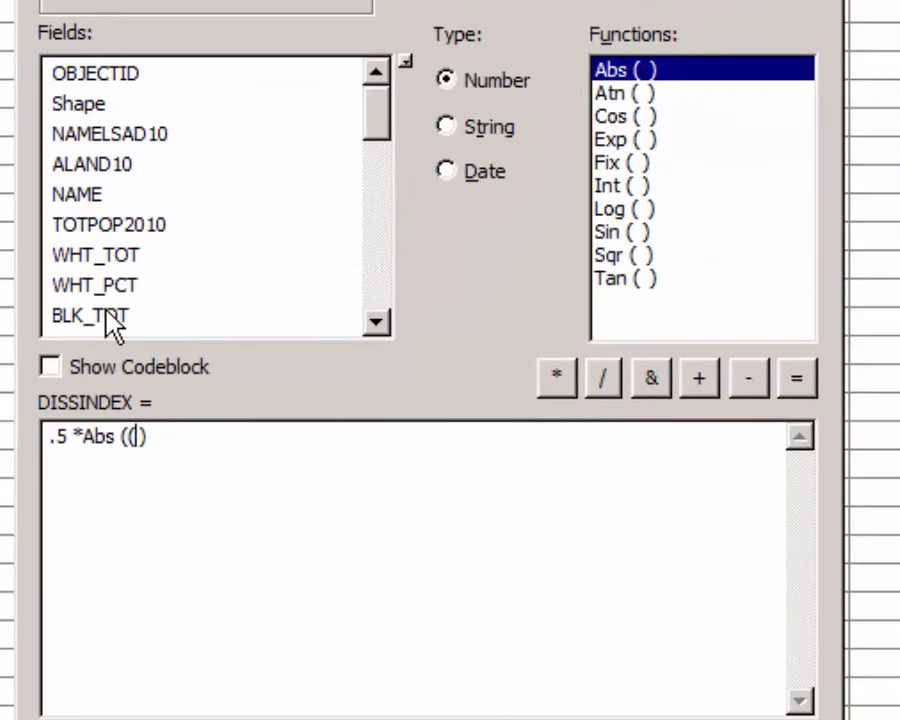
left_click(108, 318)
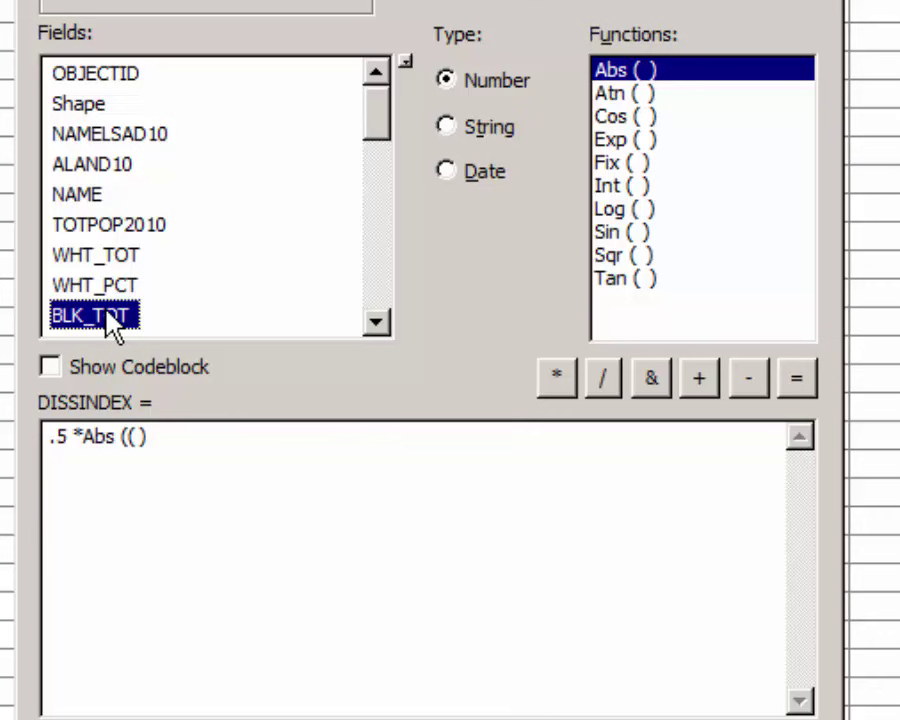
double_click(108, 318)
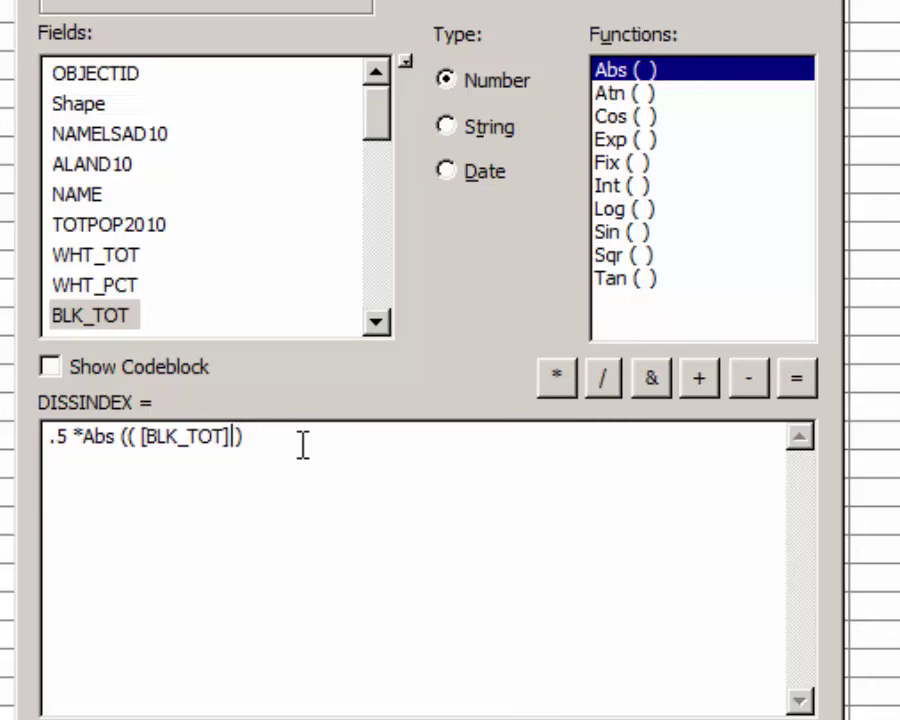
type("/")
type("737943")
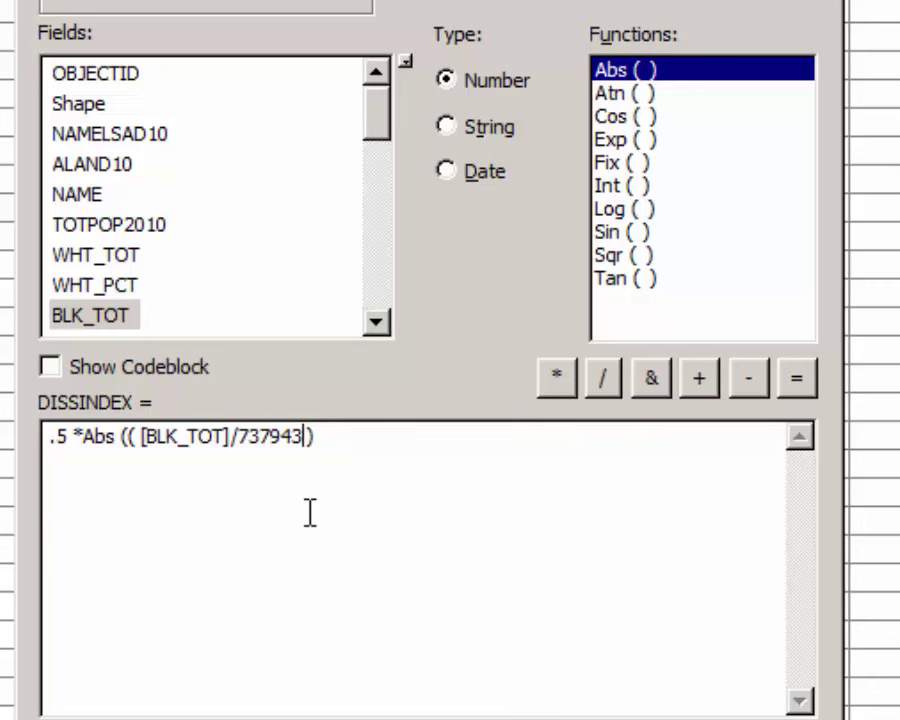
key("Right")
key("Left")
key("BackSpace")
key("Right")
type("*")
key("BackSpace")
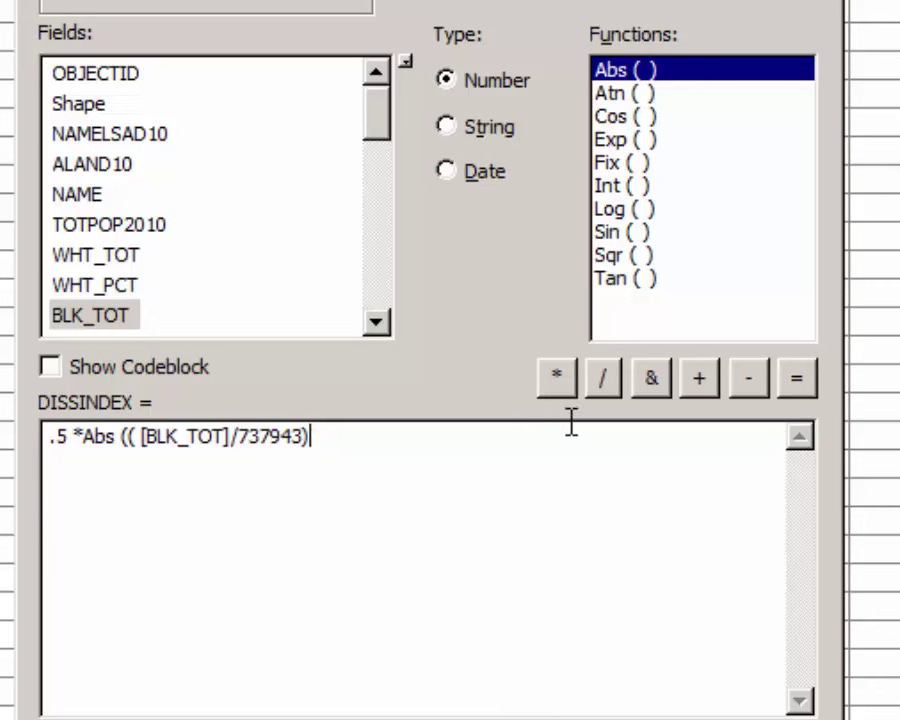
left_click(750, 384)
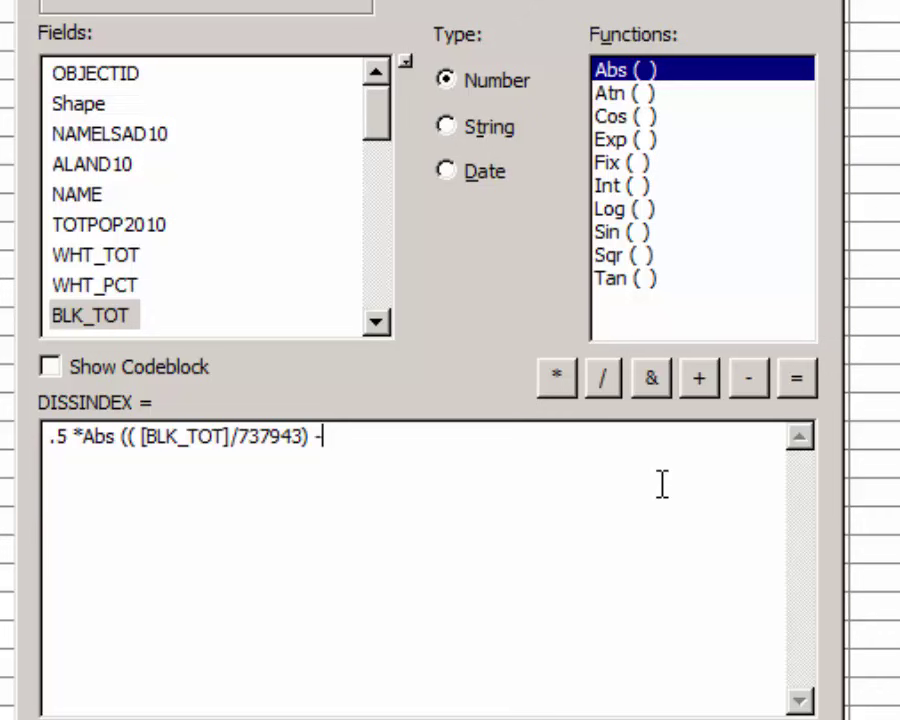
Add the term ([WHT_TOT] /951936) in its own parentheses after the minus operator and close the Abs function
type("(")
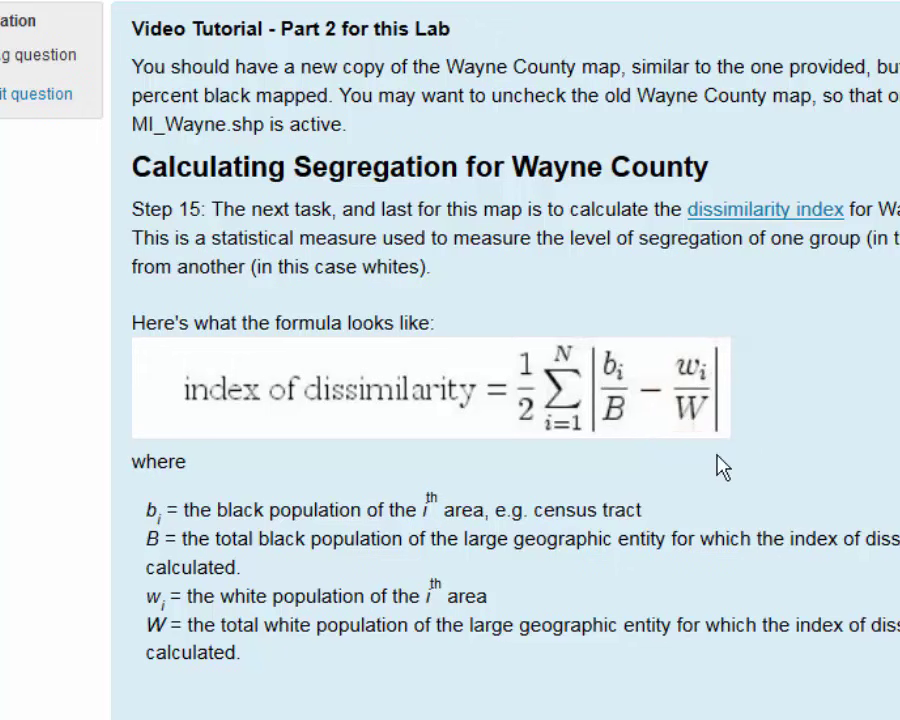
key("alt+Tab")
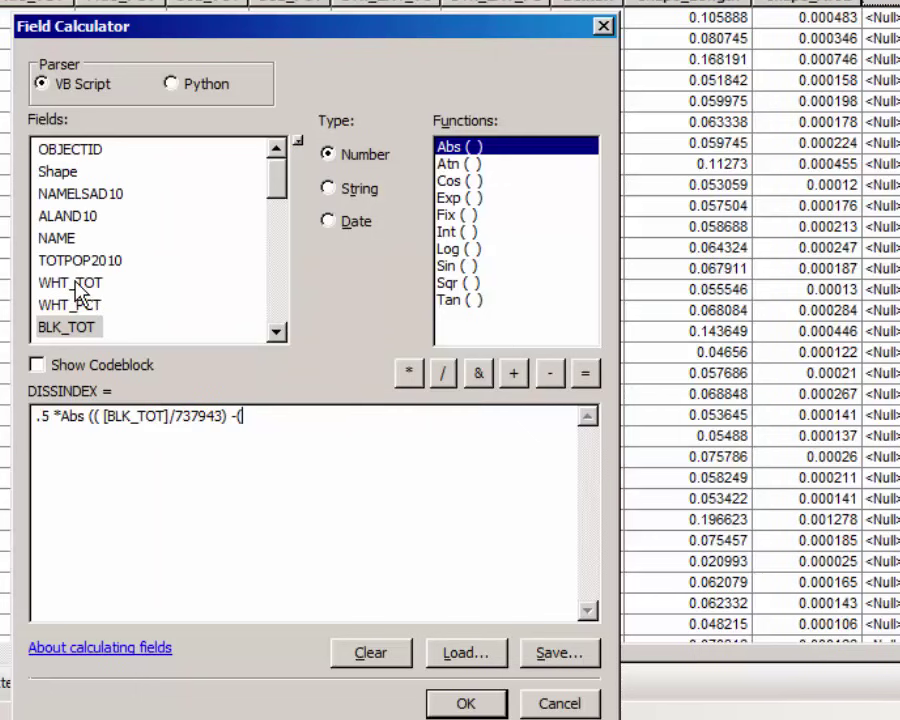
left_click(78, 285)
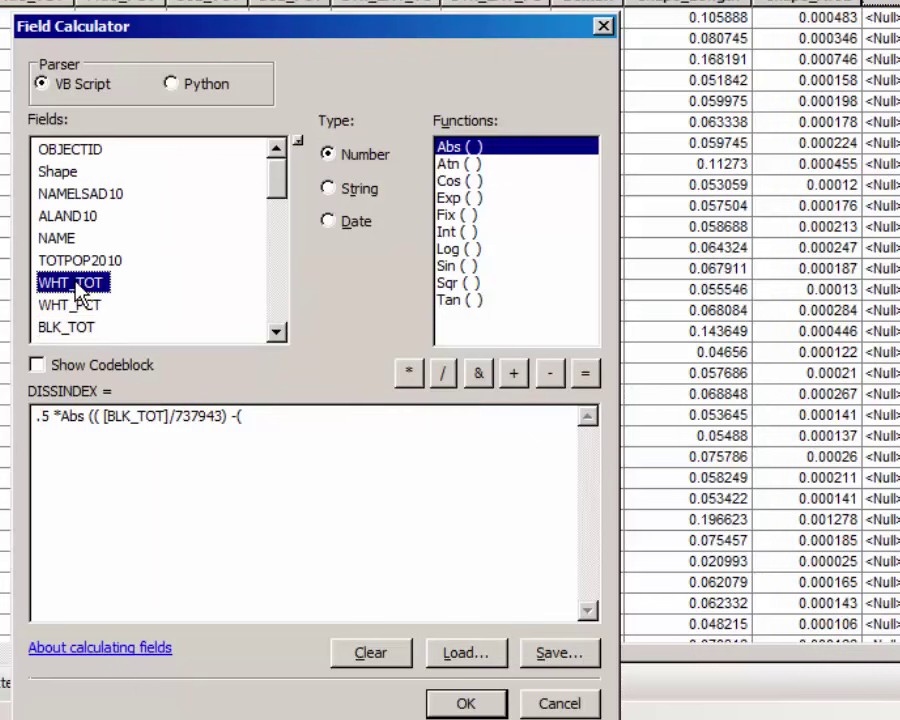
double_click(78, 285)
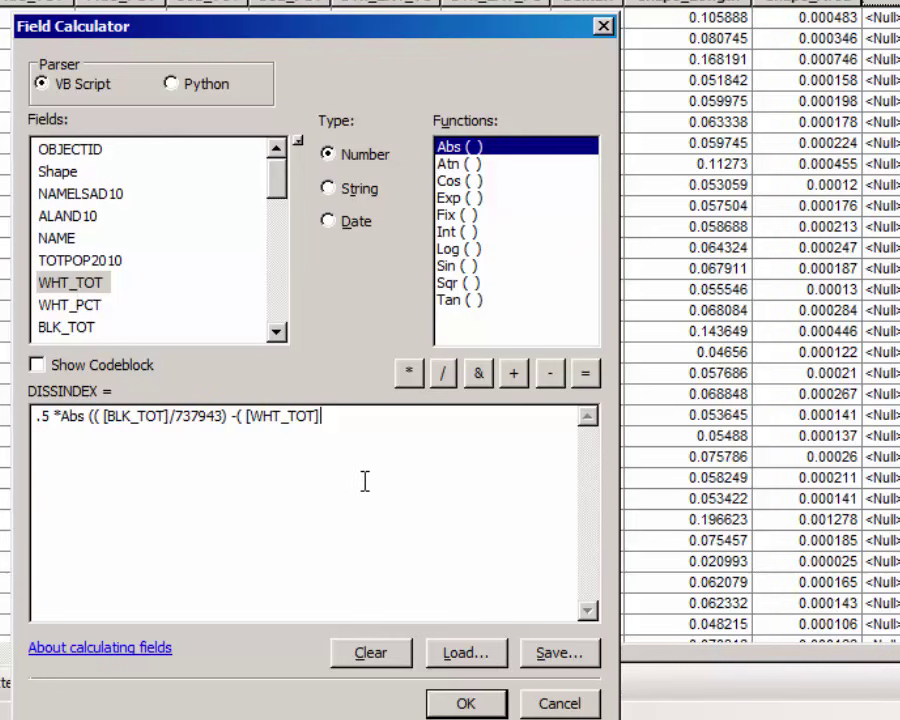
left_click(443, 373)
type("951936)")
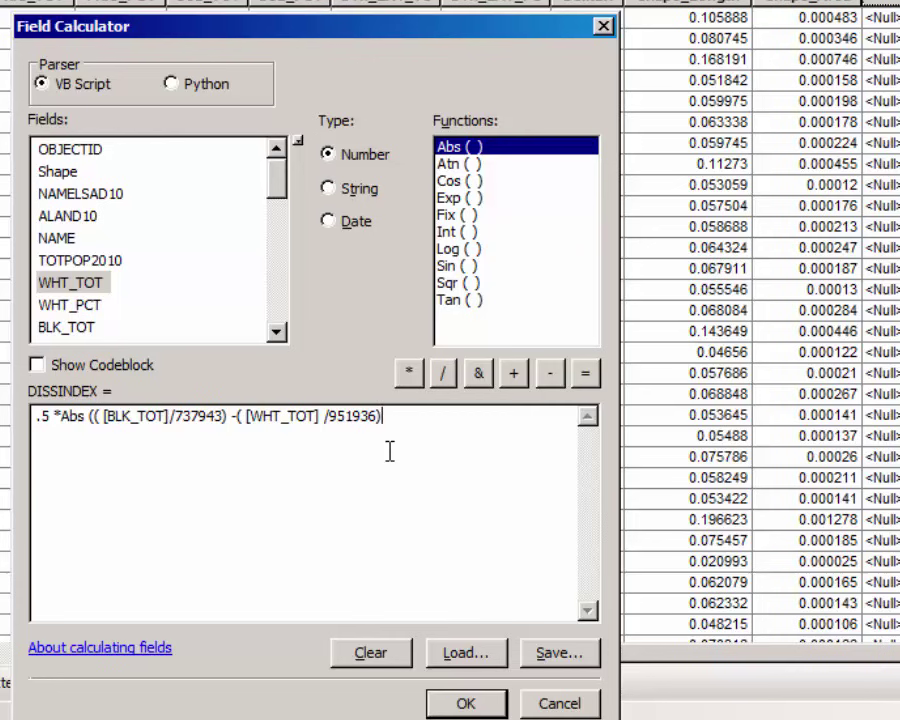
type(")")
Remove the space before [WHT_TOT] in the DISSINDEX expression
key("ctrl+Left")
key("ctrl+Left")
key("ctrl+Left")
key("ctrl+Left")
key("BackSpace")
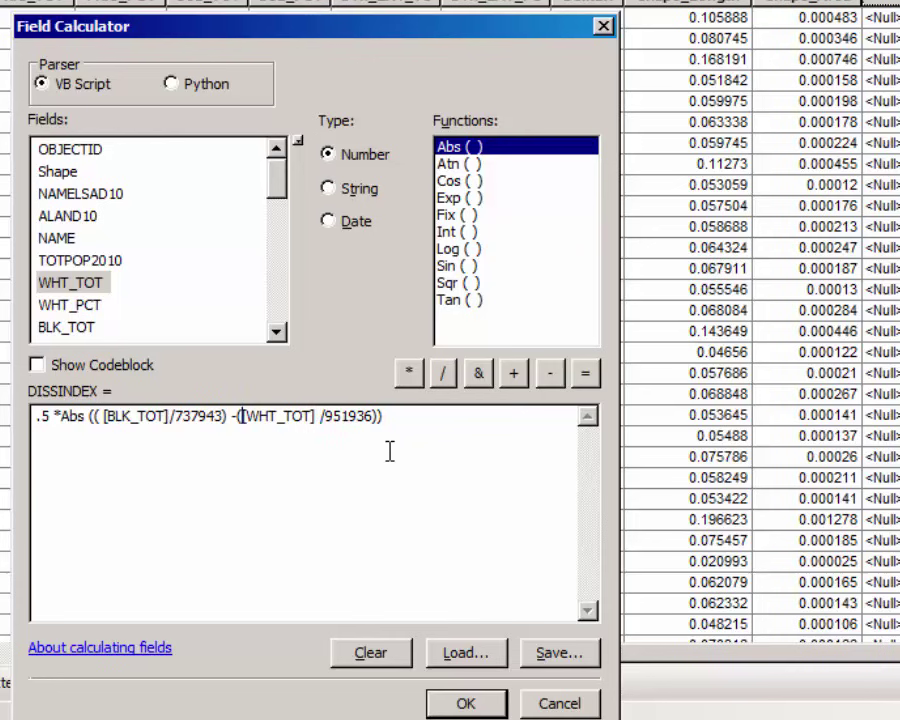
left_click(466, 444)
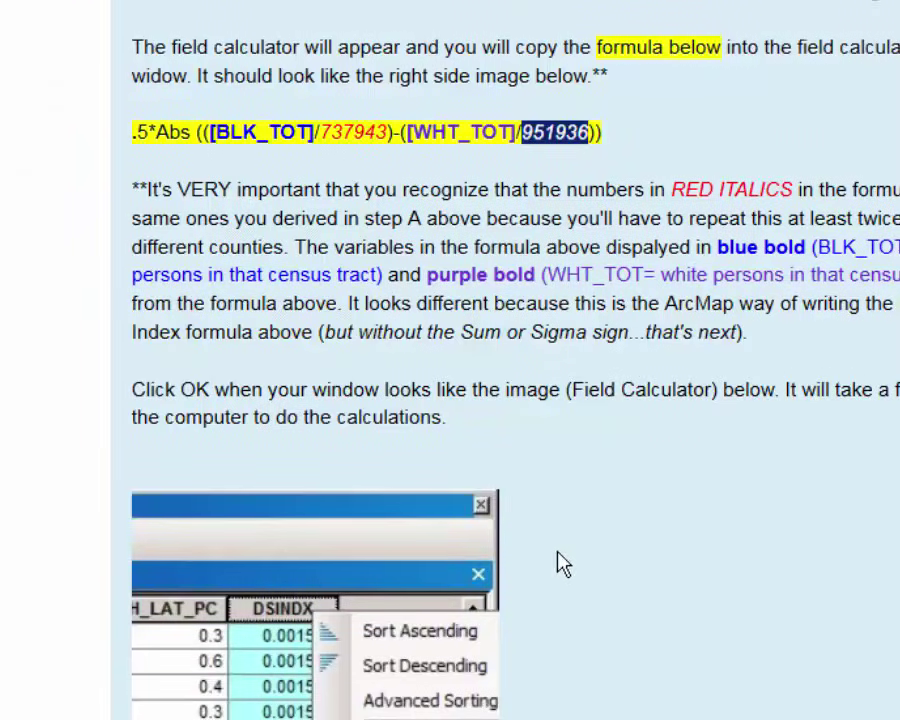
Copy the formula .5*Abs (([BLK_TOT]/737943)-([WHT_TOT]/951936)) from the lab page in Firefox and paste it below the typed expression in ArcMap's Field Calculator
left_click(616, 502)
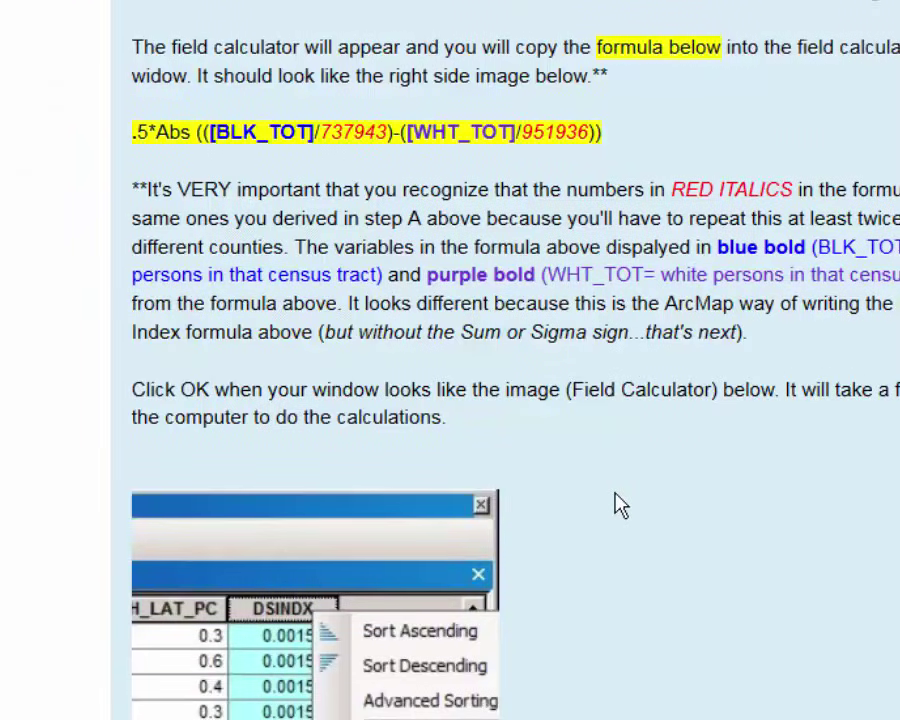
scroll(632, 504, "up", 15)
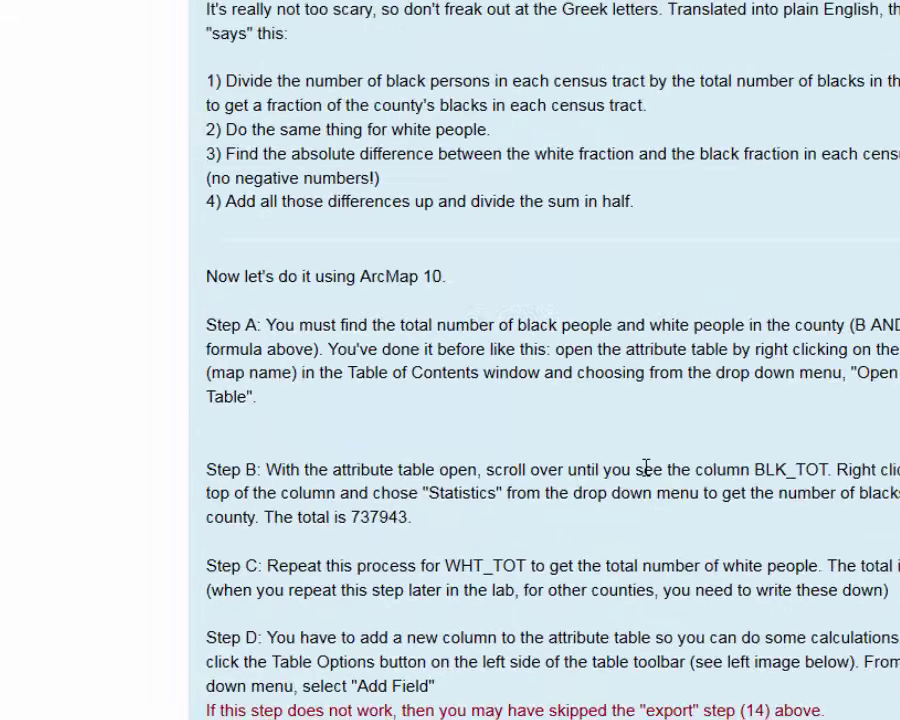
scroll(652, 497, "up", 10)
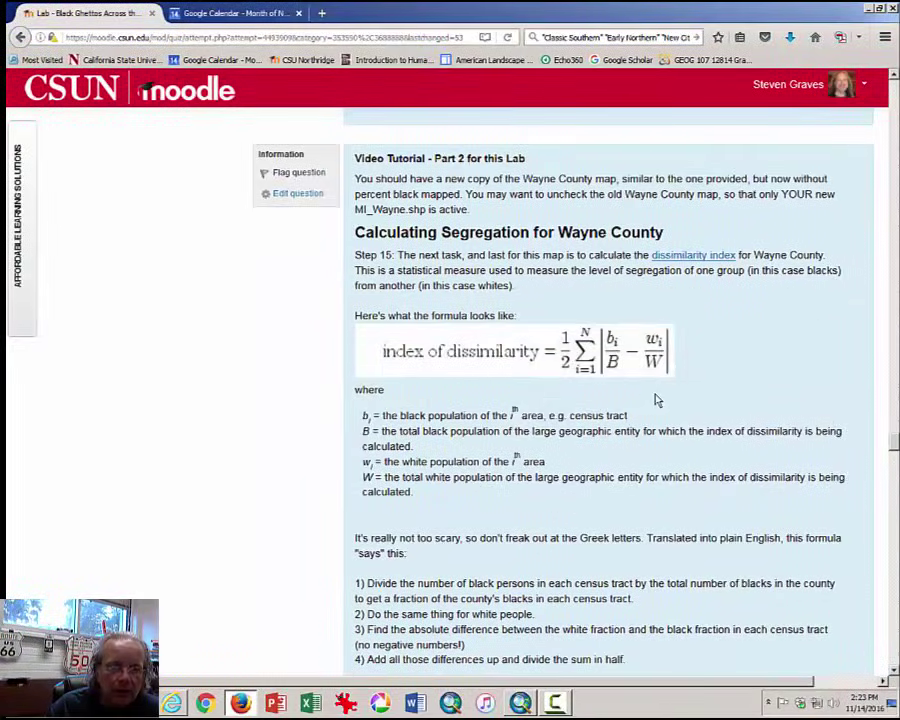
scroll(652, 401, "down", 10)
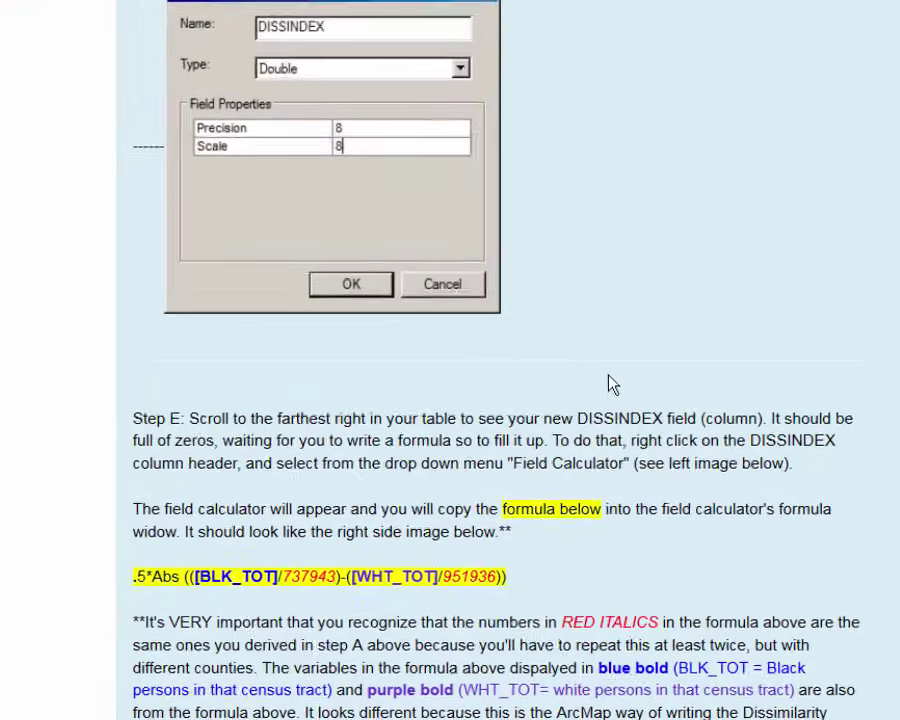
scroll(652, 406, "down", 3)
left_click_drag(511, 320, 80, 322)
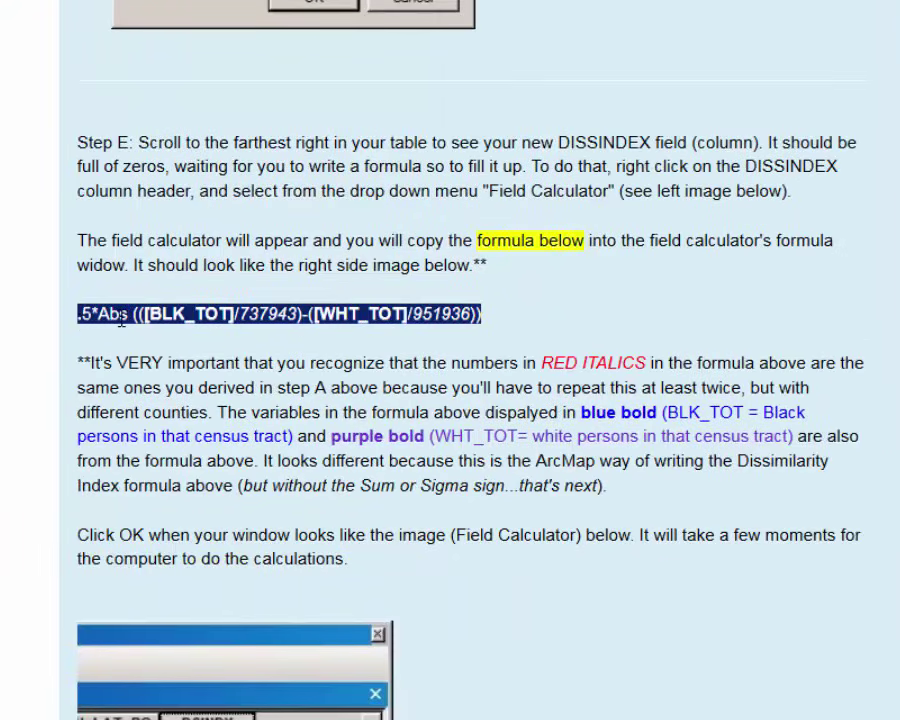
right_click(125, 324)
left_click(148, 341)
key("alt+Tab")
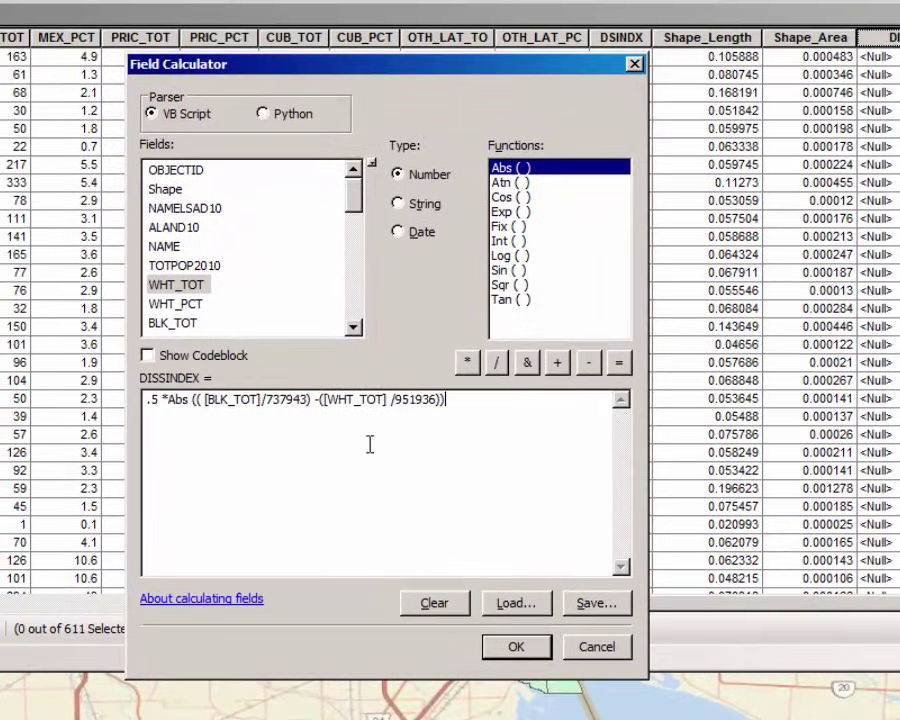
key("Return")
key("ctrl+v")
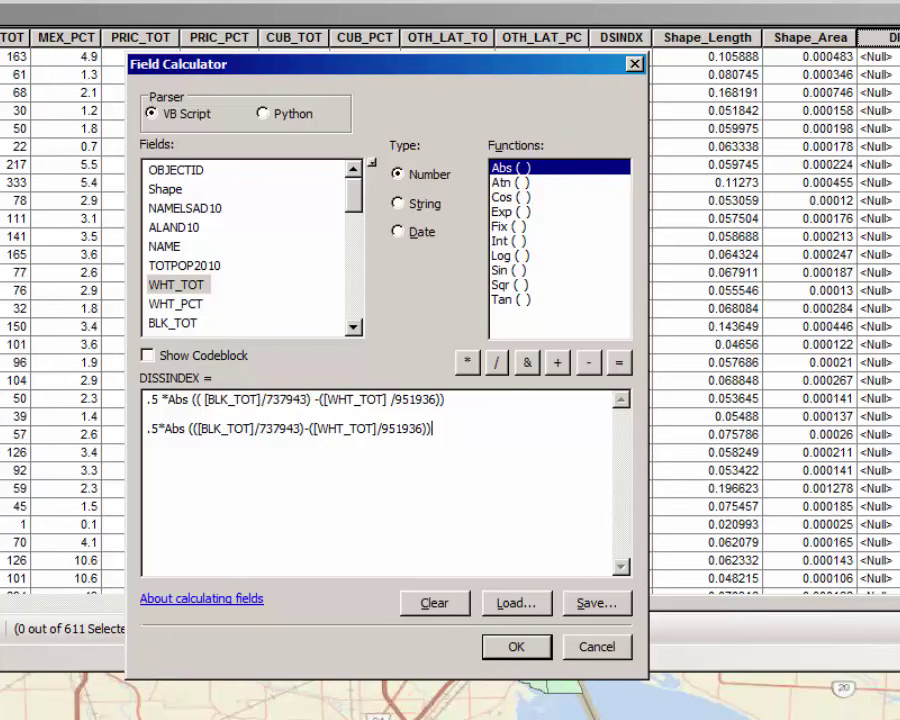
Remove the space before the minus operator in the upper, typed expression
left_click(147, 413)
left_click(309, 399)
type(")")
key("Delete")
Delete the spaces after Abs and before [BLK_TOT] in the upper, typed expression
left_click(438, 399)
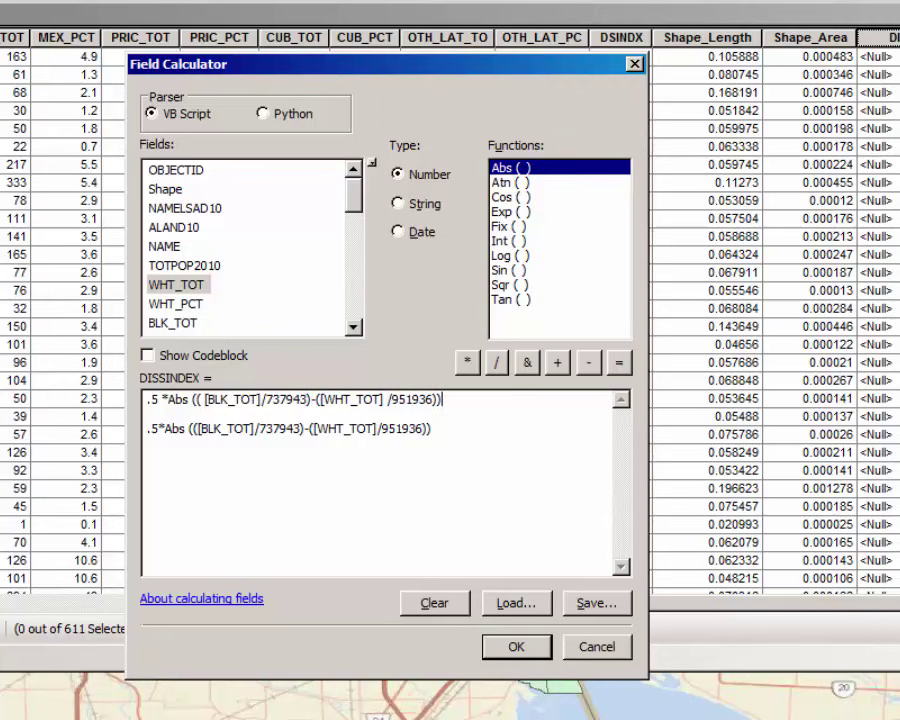
key("Left")
key("Left")
key("Left")
key("Left")
key("Left")
key("Left")
key("Left")
key("Left")
key("Left")
key("Left")
key("Left")
key("Left")
key("Left")
key("Left")
key("Left")
key("Left")
key("Left")
key("Left")
key("Left")
key("Left")
key("Right")
key("Right")
key("Delete")
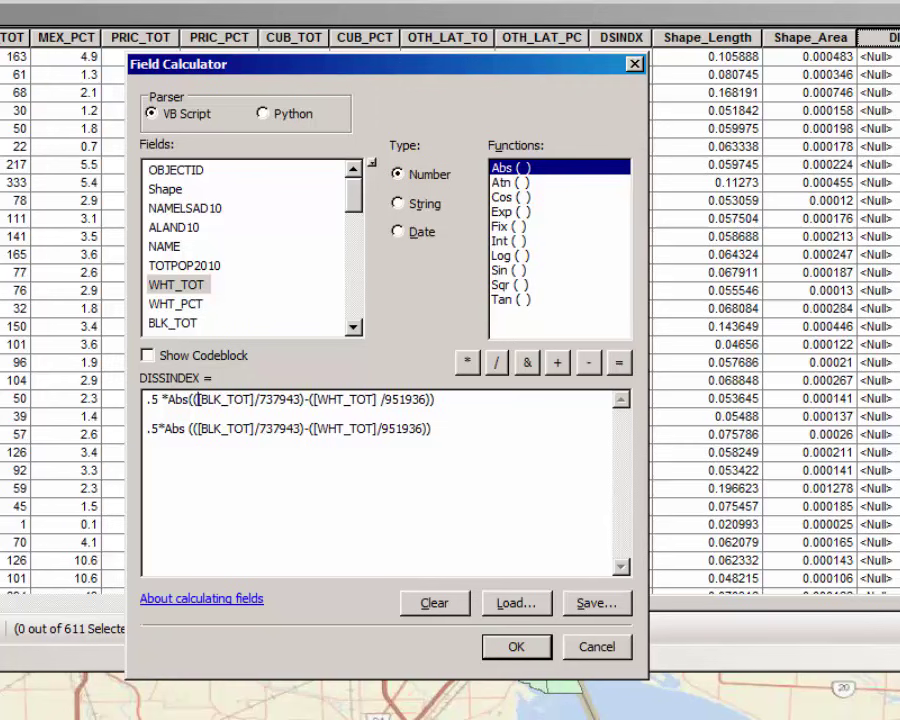
Delete the typed expression, leaving only the pasted formula, and run the DISSINDEX calculation
key("End")
key("shift+Home")
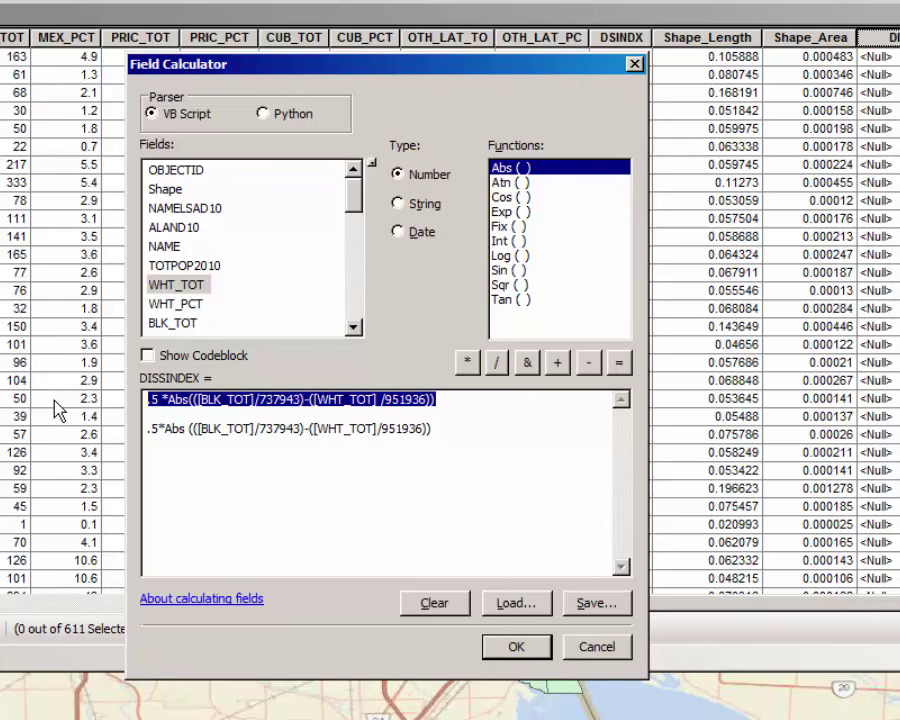
key("Delete")
key("Delete")
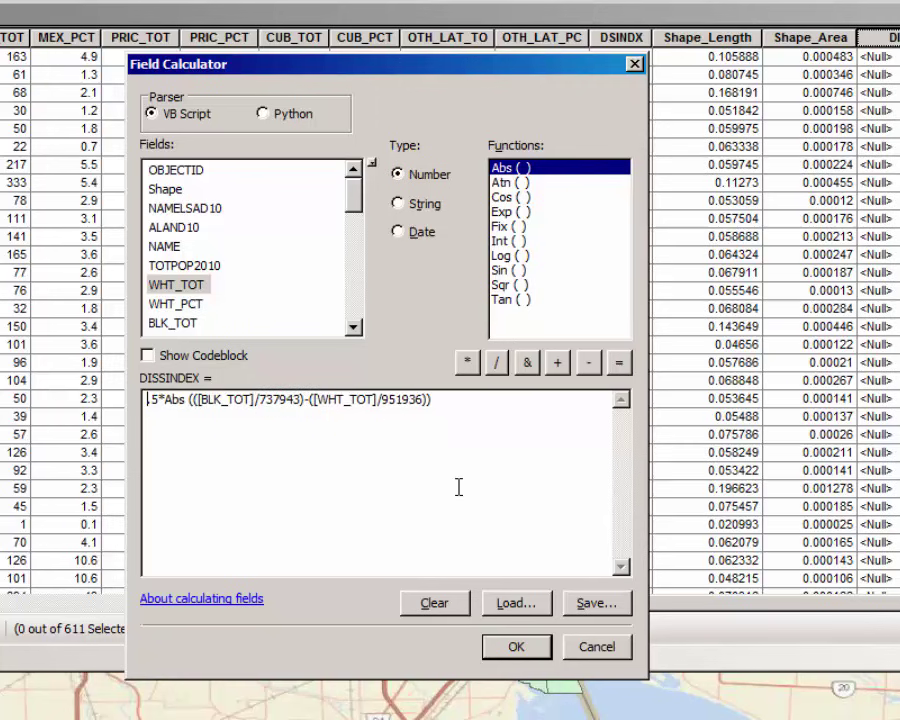
left_click(516, 648)
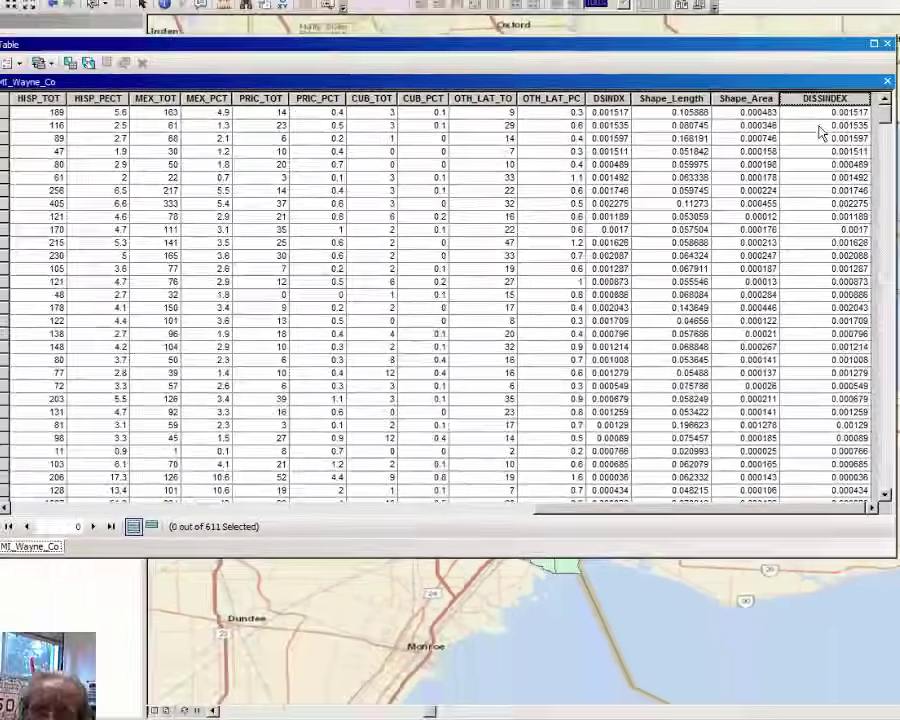
Compare the calculated DISSINDEX values with the existing DSINDX column across several tract rows
left_click(868, 64)
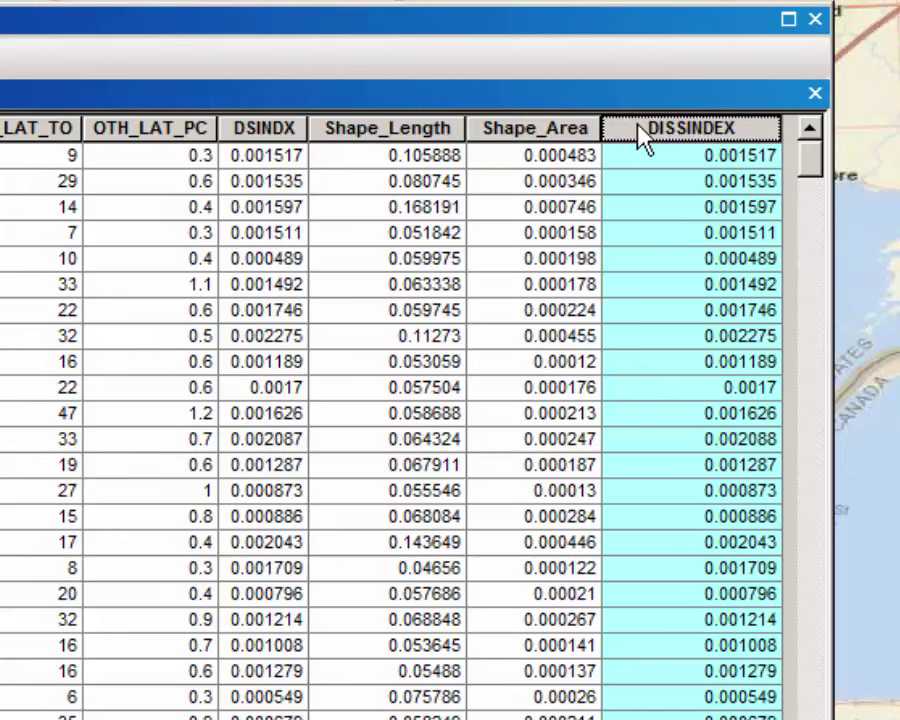
left_click(288, 124)
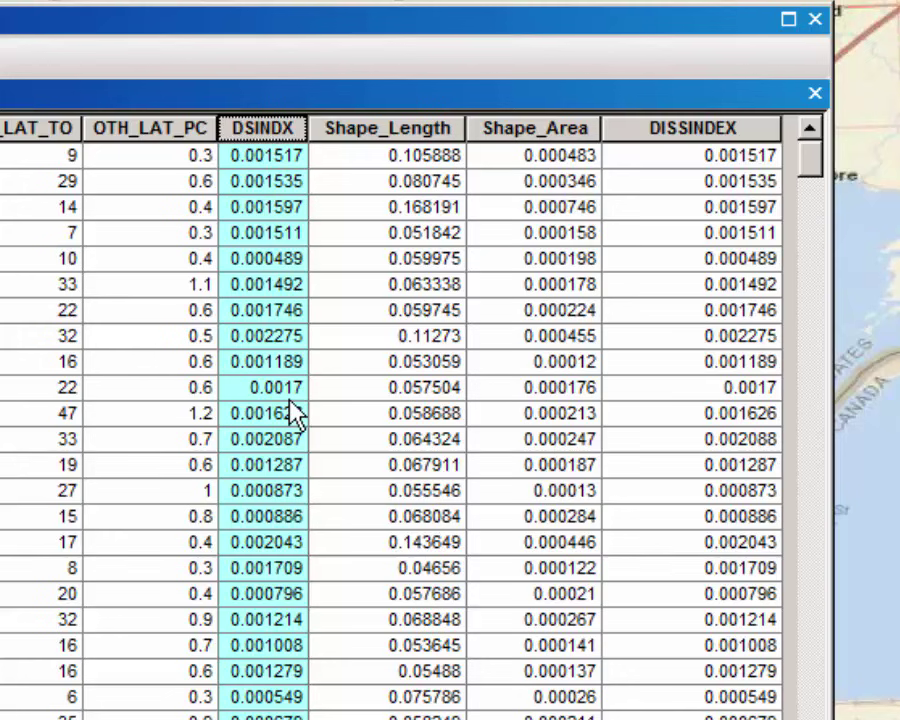
left_click(707, 126)
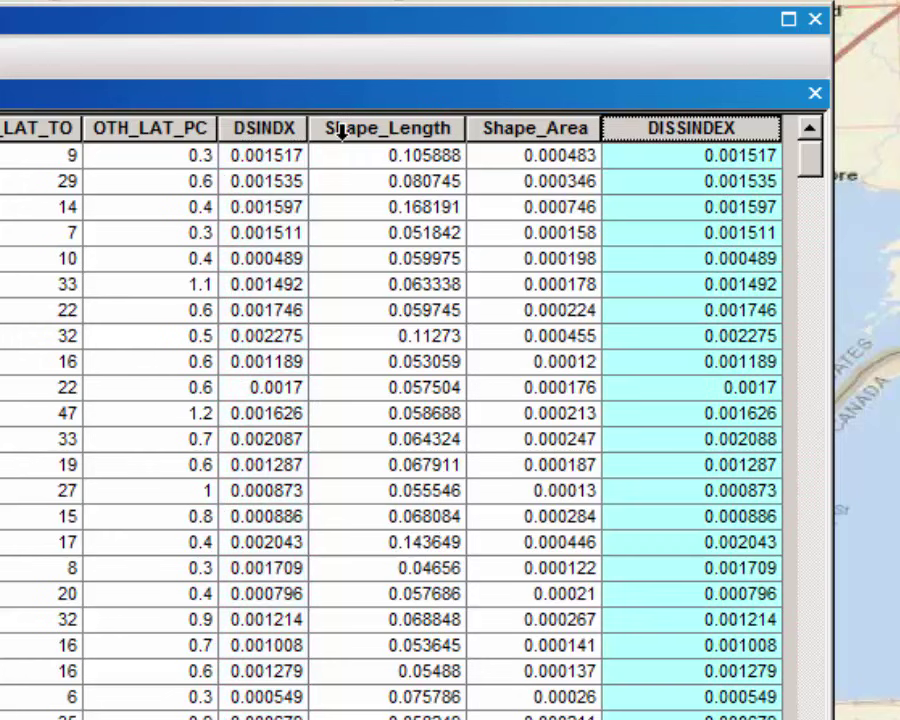
left_click(292, 129)
left_click(686, 135)
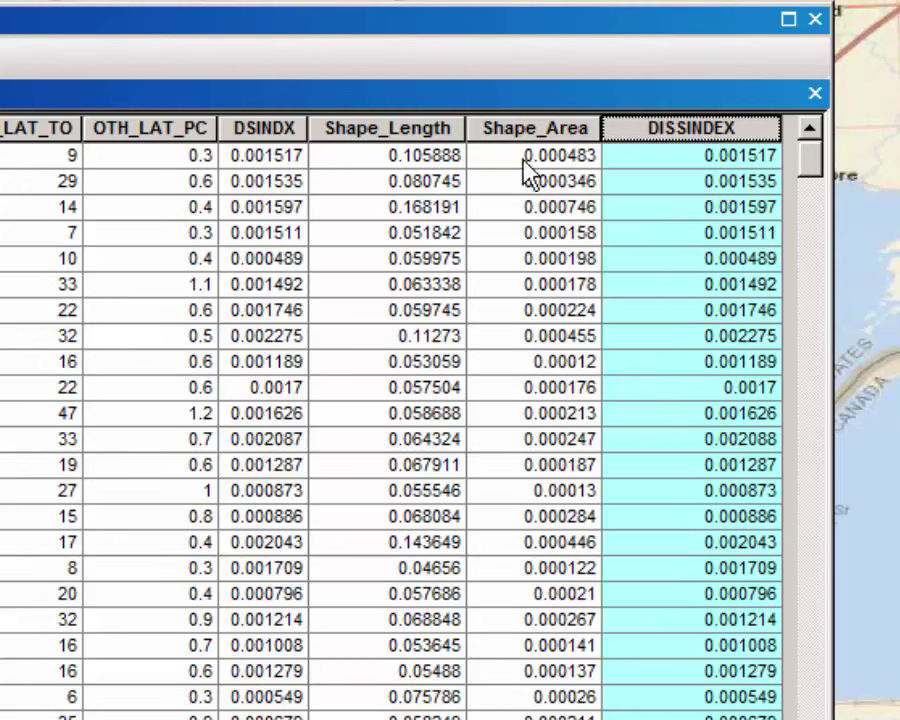
left_click_drag(5, 155, 5, 232)
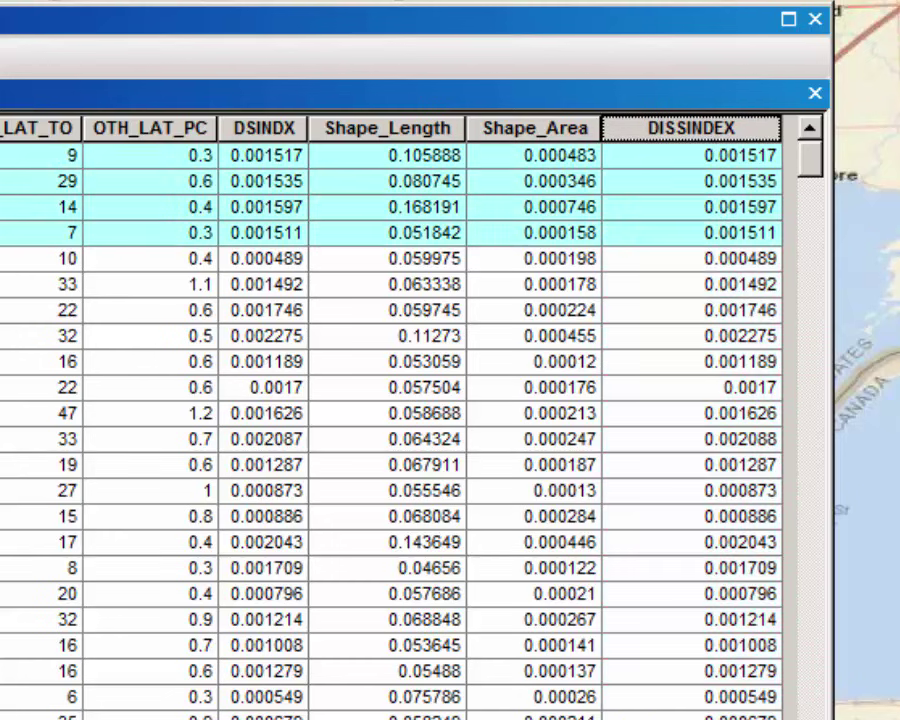
left_click(5, 181)
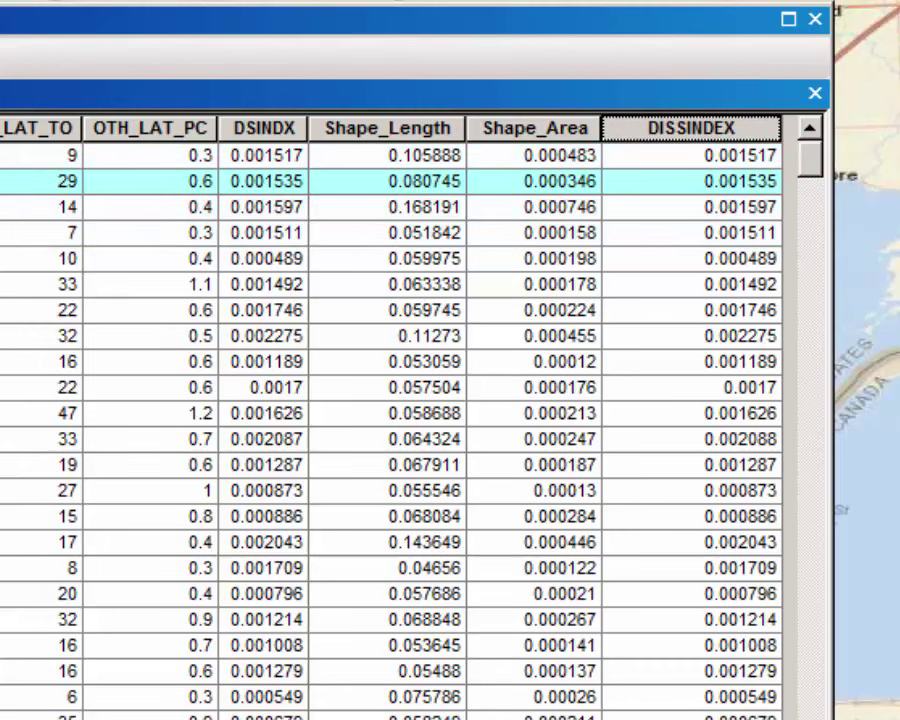
left_click(5, 207)
left_click(5, 310)
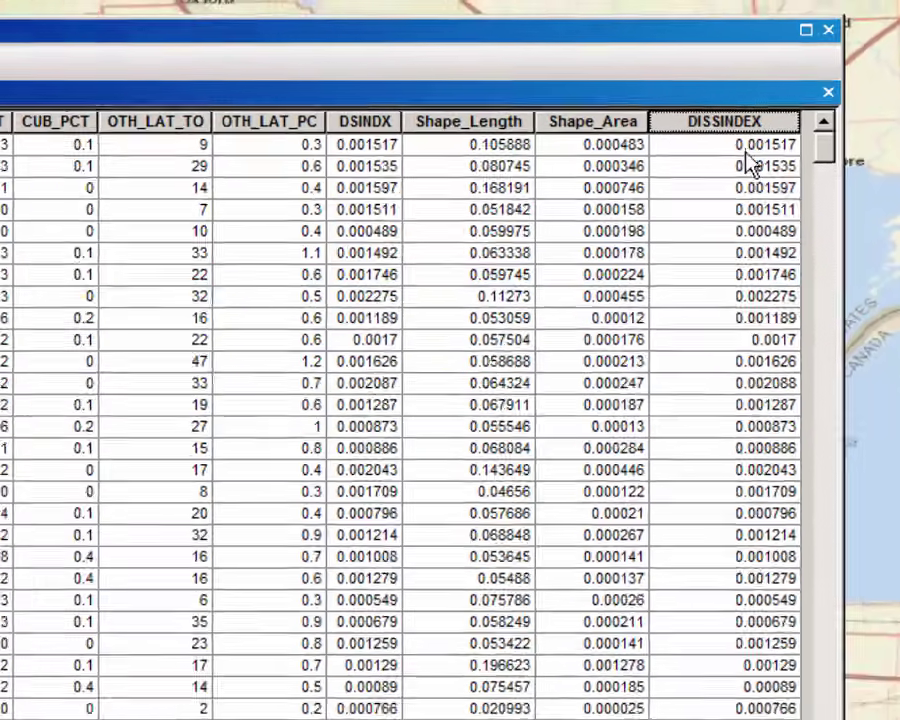
Display the statistics for the DISSINDEX field and highlight its Sum value
right_click(690, 128)
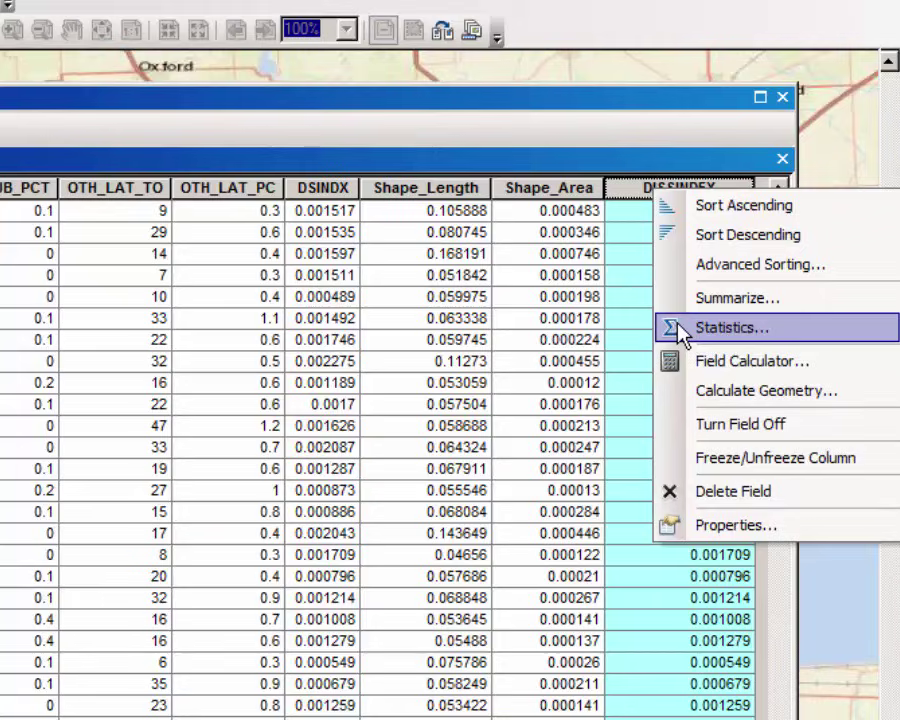
left_click(679, 328)
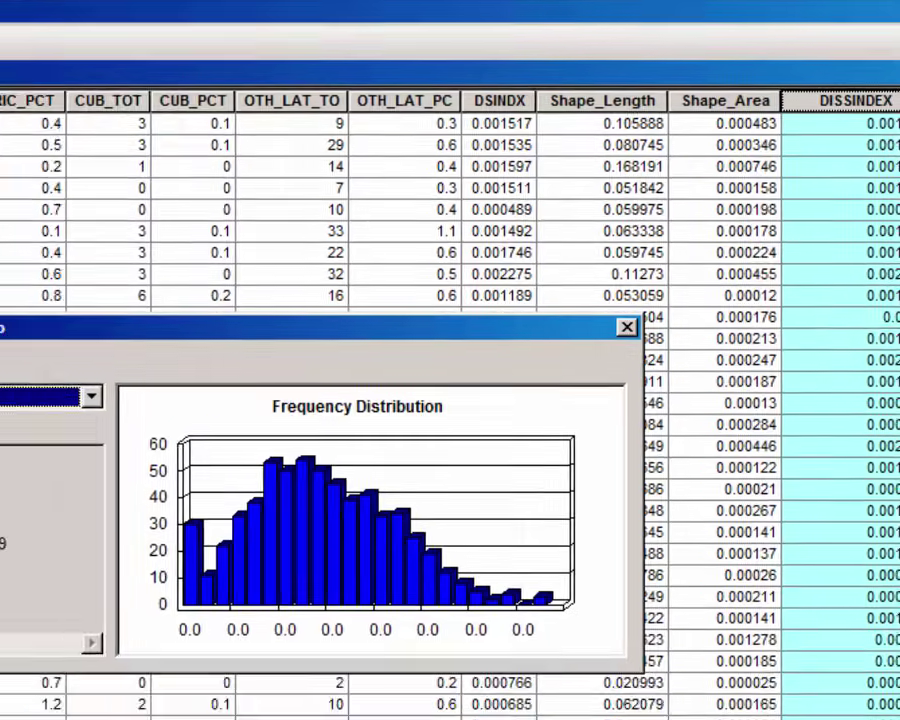
left_click_drag(150, 410, 12, 416)
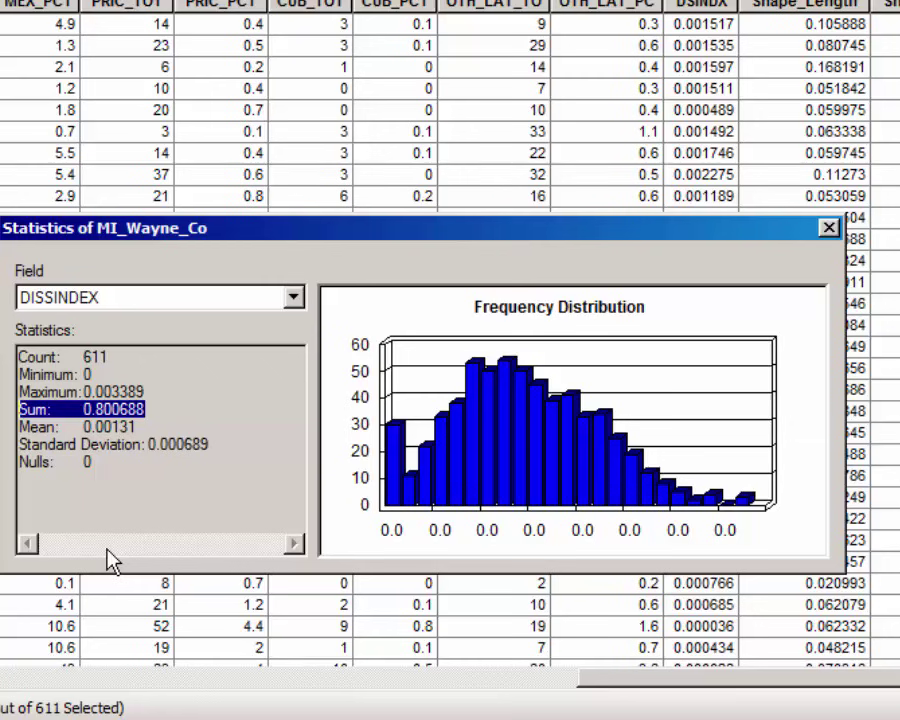
Review the index of dissimilarity formula on the lab page in Firefox, return to ArcMap and close the DISSINDEX statistics
key("alt+Tab")
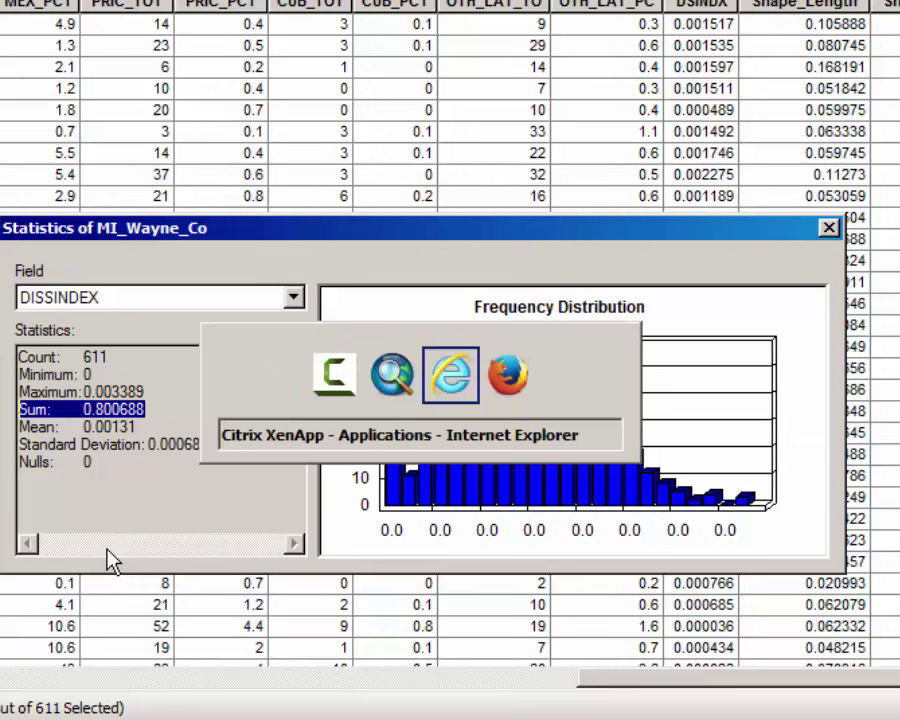
key("alt+Tab")
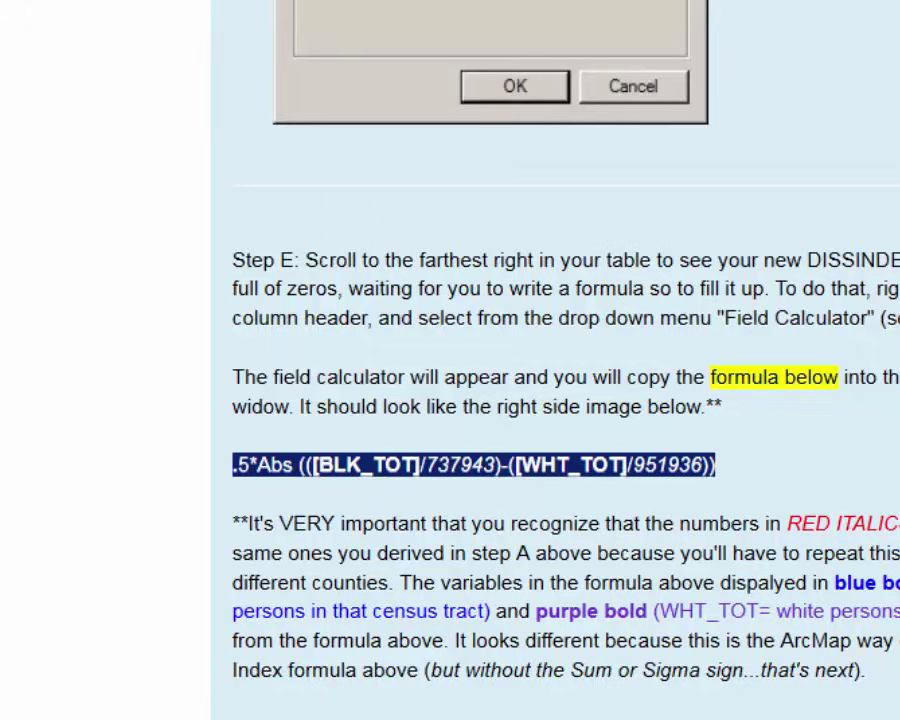
scroll(555, 400, "up", 15)
scroll(555, 400, "down", 10)
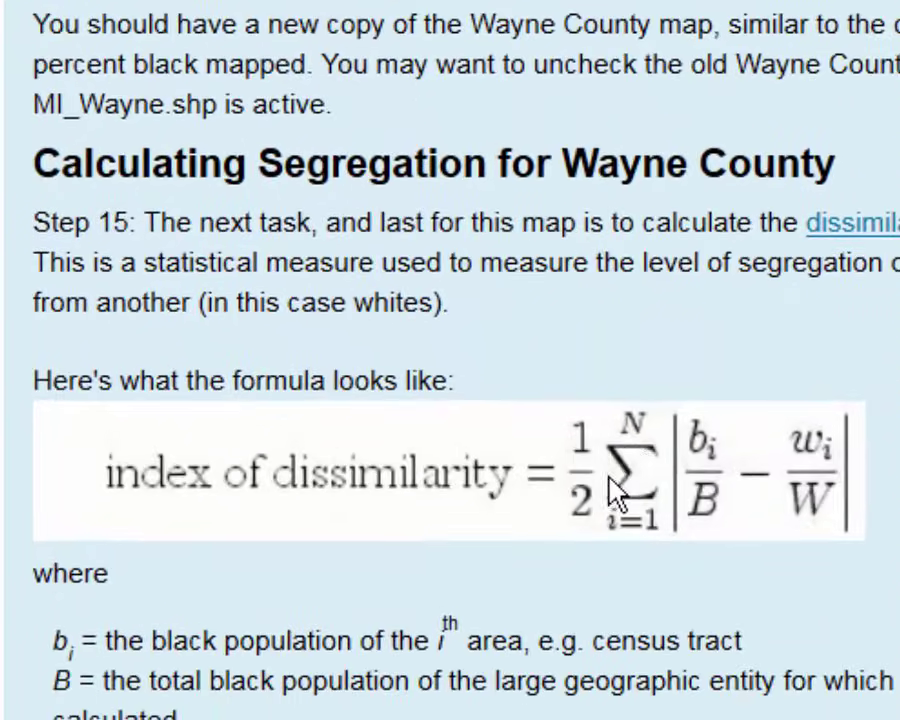
scroll(450, 360, "down", 5)
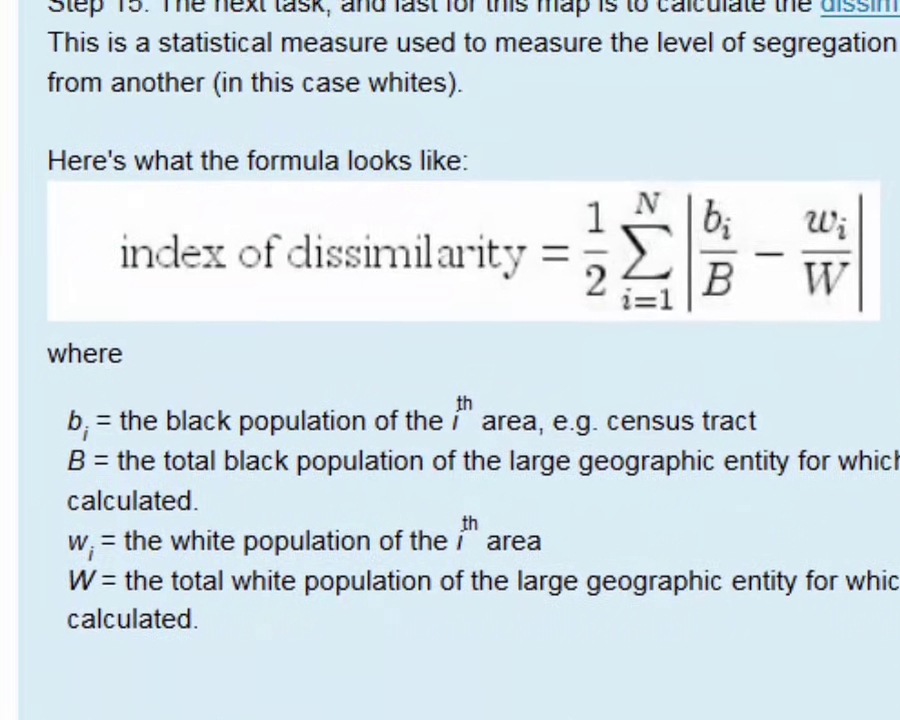
key("alt+Tab")
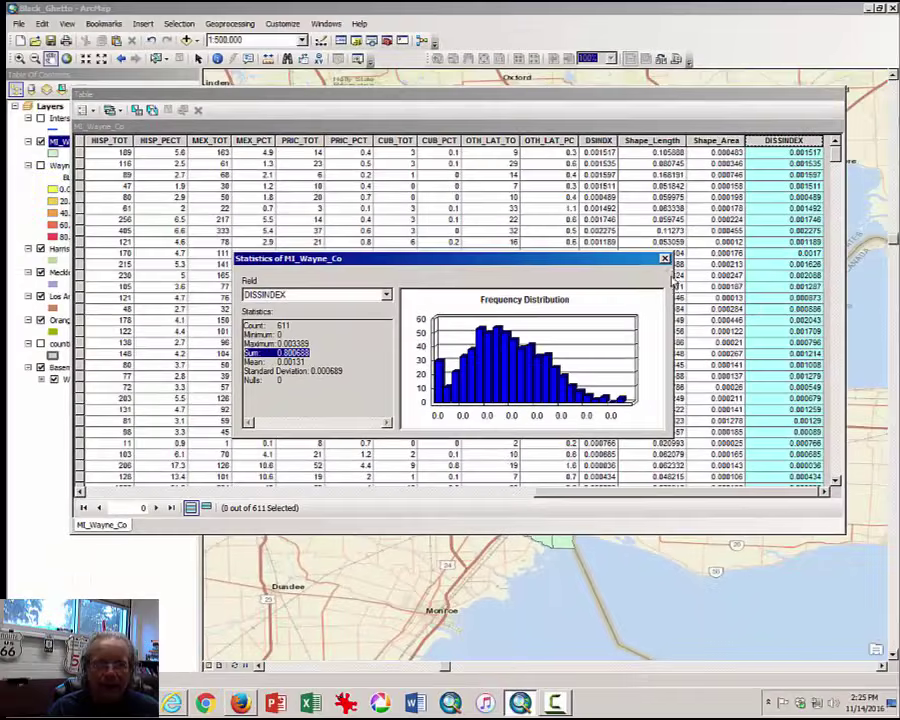
left_click(664, 258)
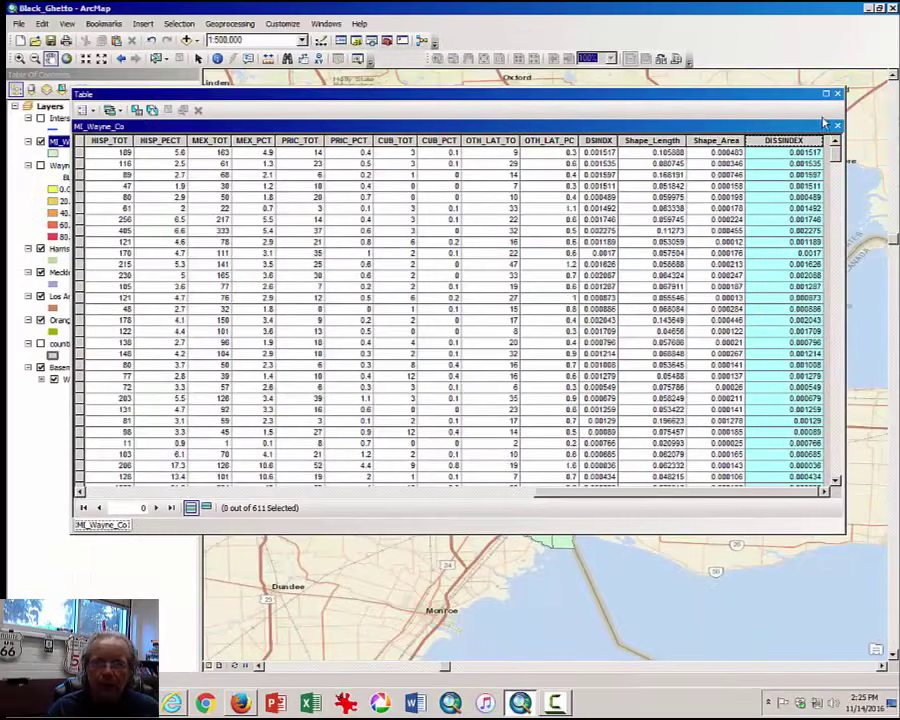
Close the MI_Wayne_Co attribute table and toggle that layer's visibility off and back on
left_click(837, 95)
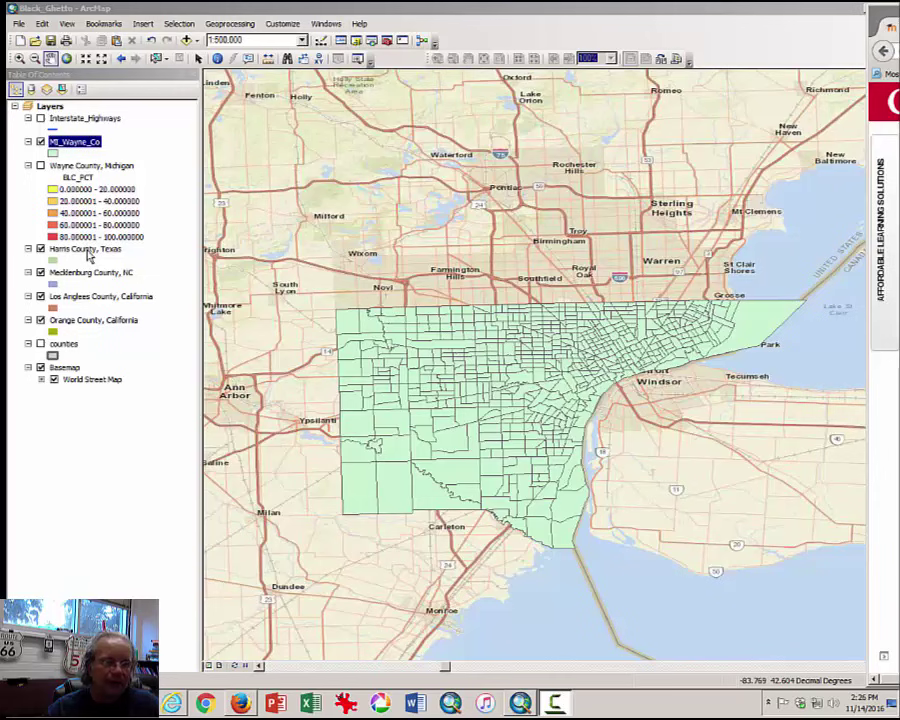
left_click(42, 143)
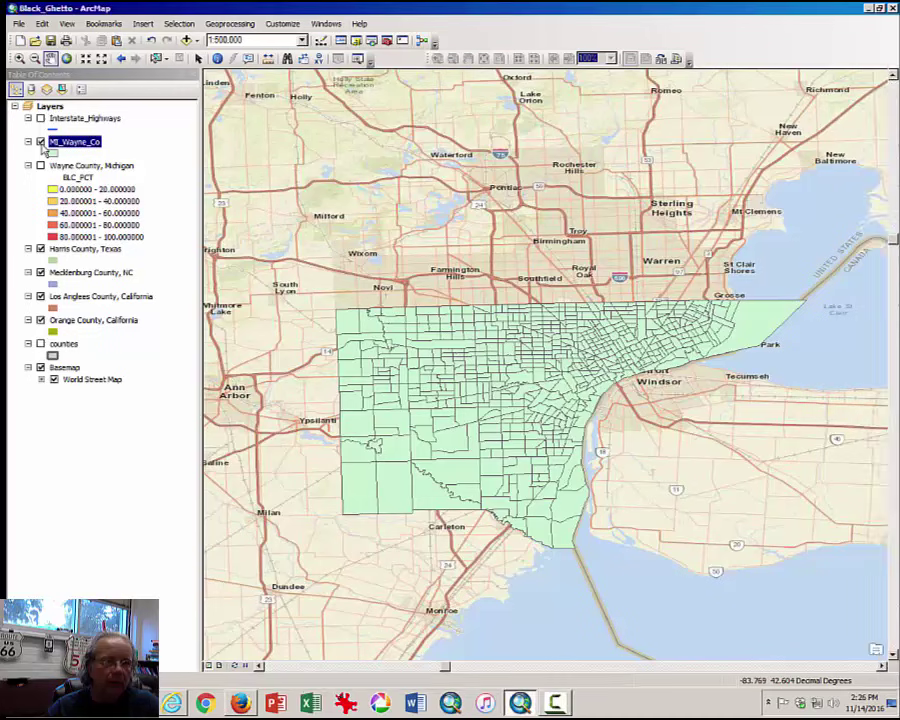
left_click(40, 142)
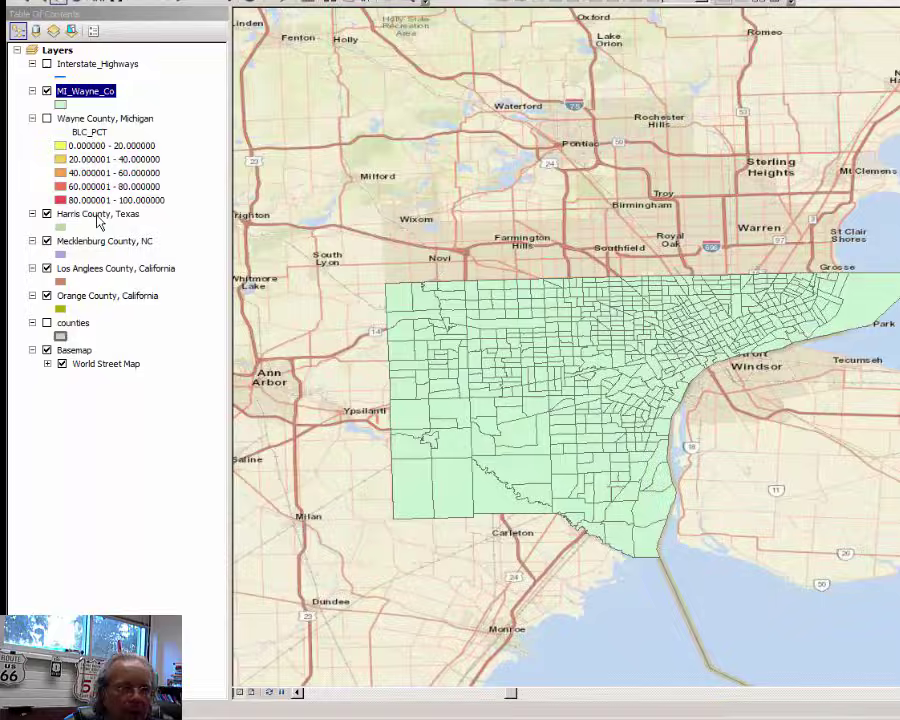
Zoom to the Harris County, Texas layer and turn off the World Street Map basemap
left_click(86, 250)
right_click(121, 152)
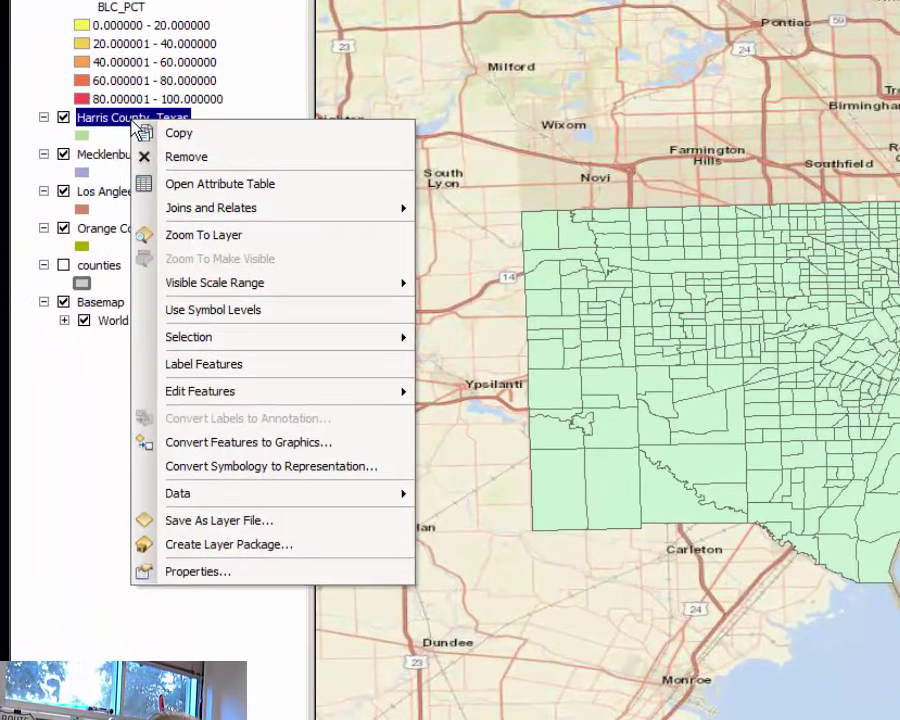
left_click(194, 238)
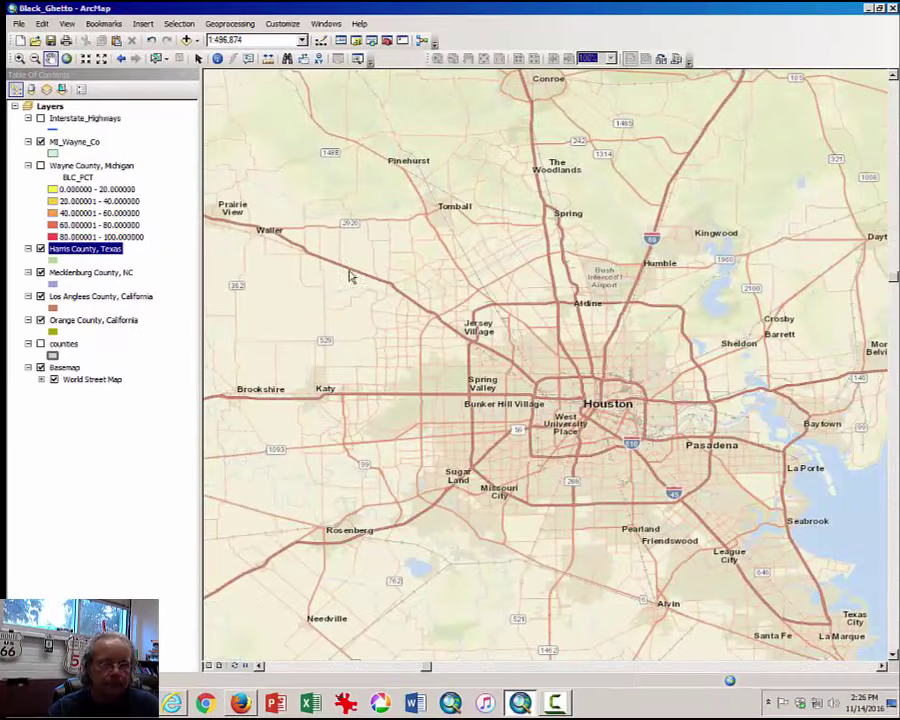
left_click(53, 381)
left_click(53, 381)
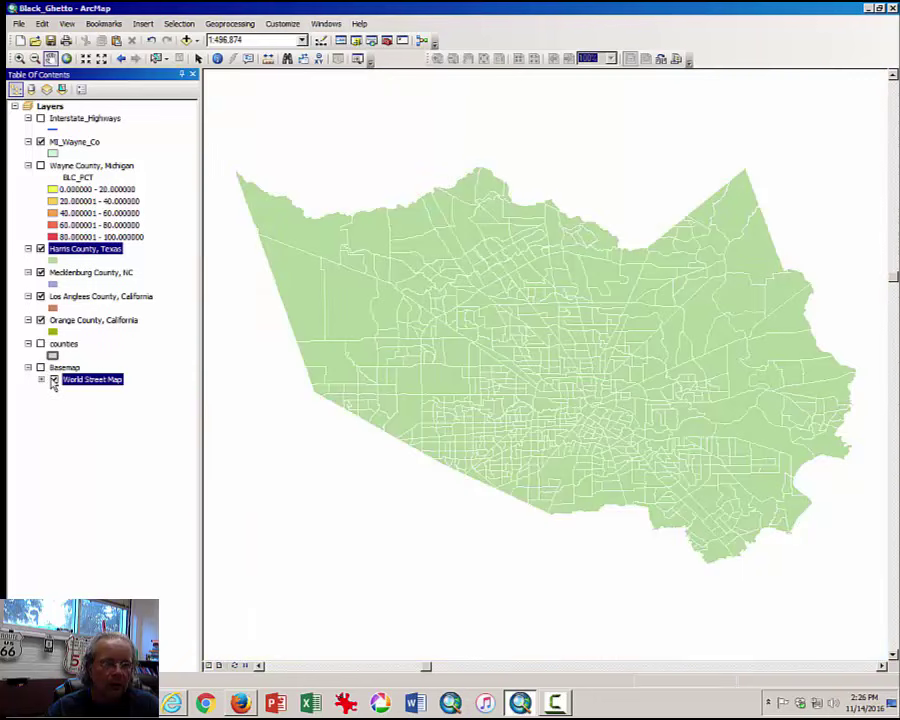
Set the Harris County, Texas layer's symbology to graduated colors based on the BLKPCT field
right_click(101, 248)
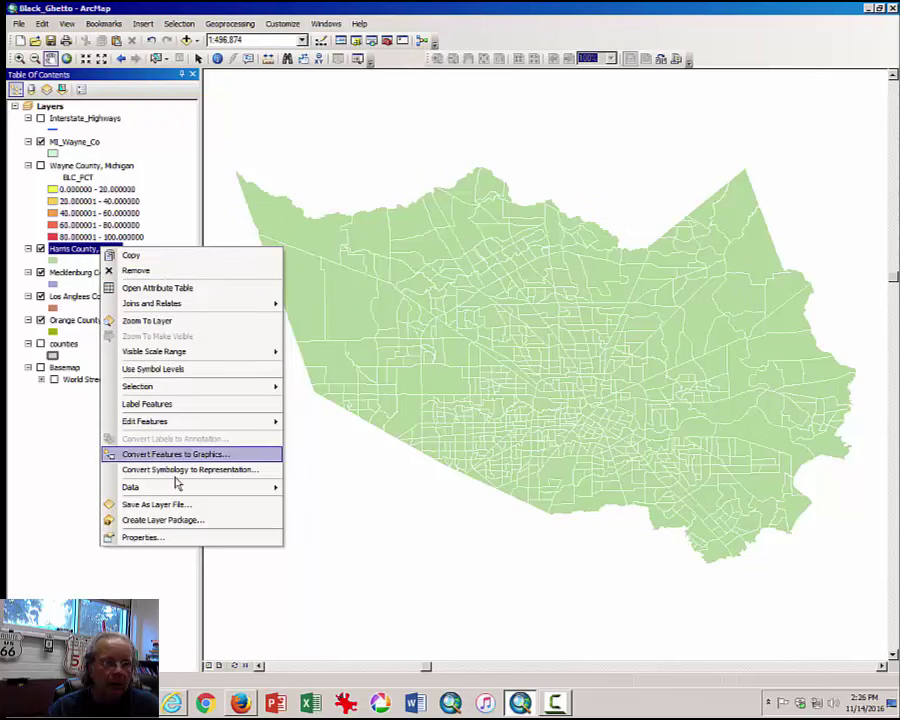
left_click(180, 537)
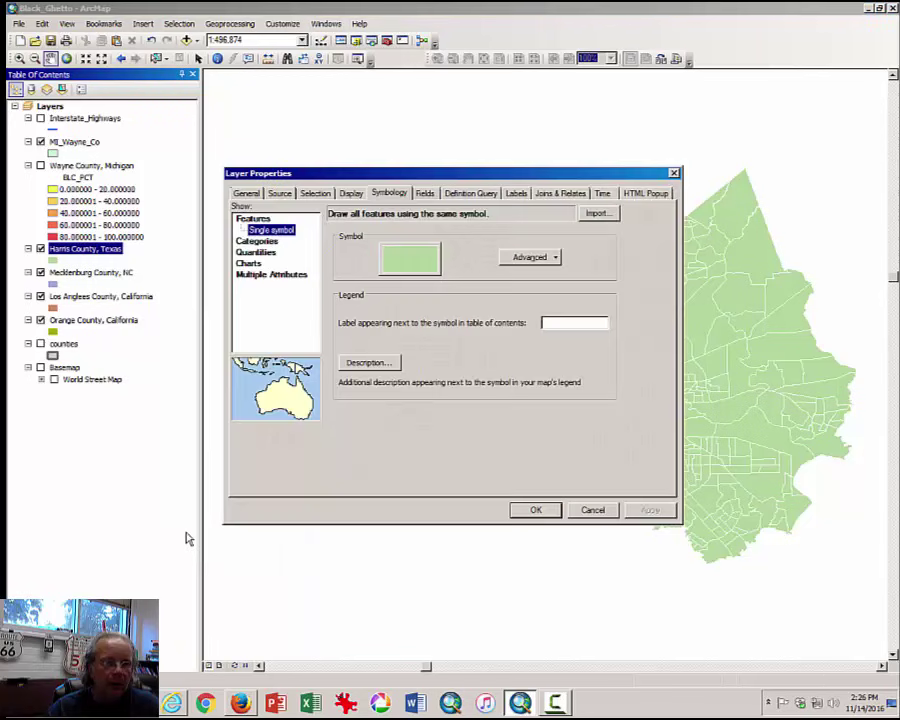
left_click(256, 252)
left_click(477, 243)
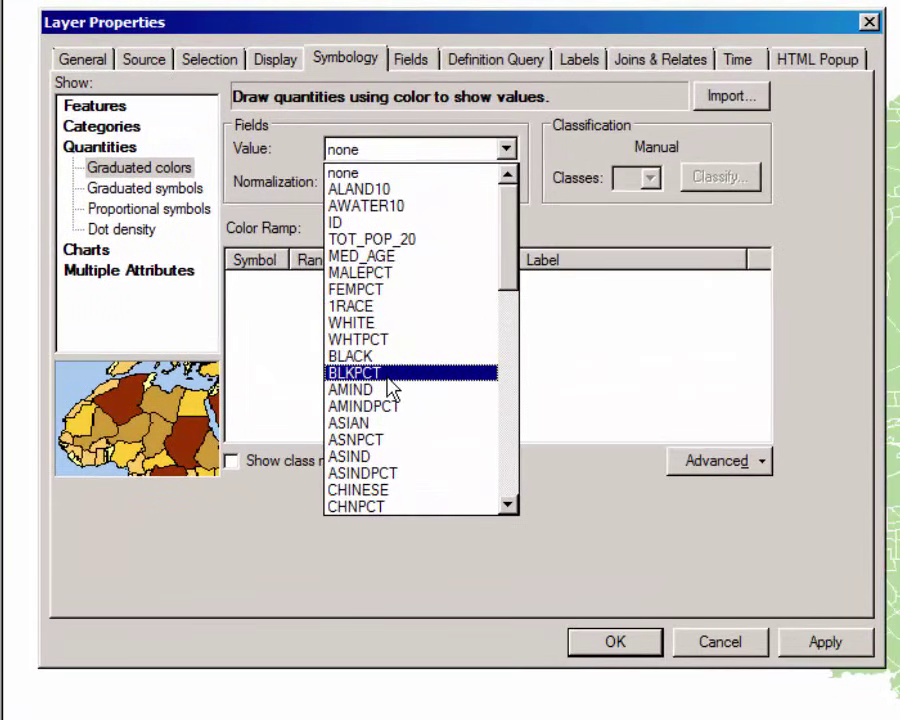
left_click(389, 378)
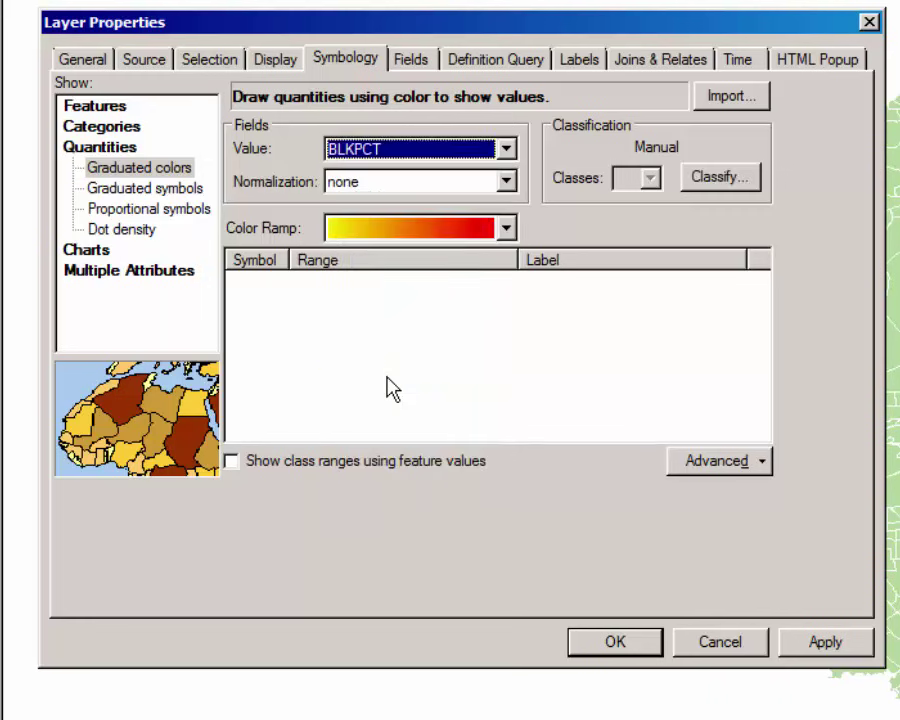
Classify the Harris County BLKPCT values by Equal Interval and apply the symbology to the map
left_click(717, 182)
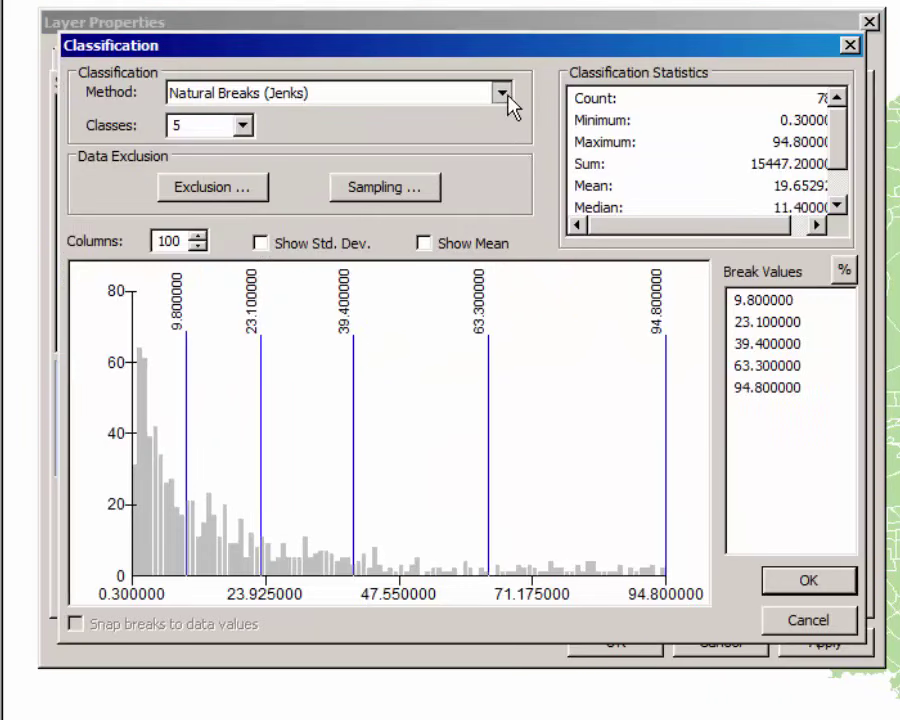
left_click(502, 94)
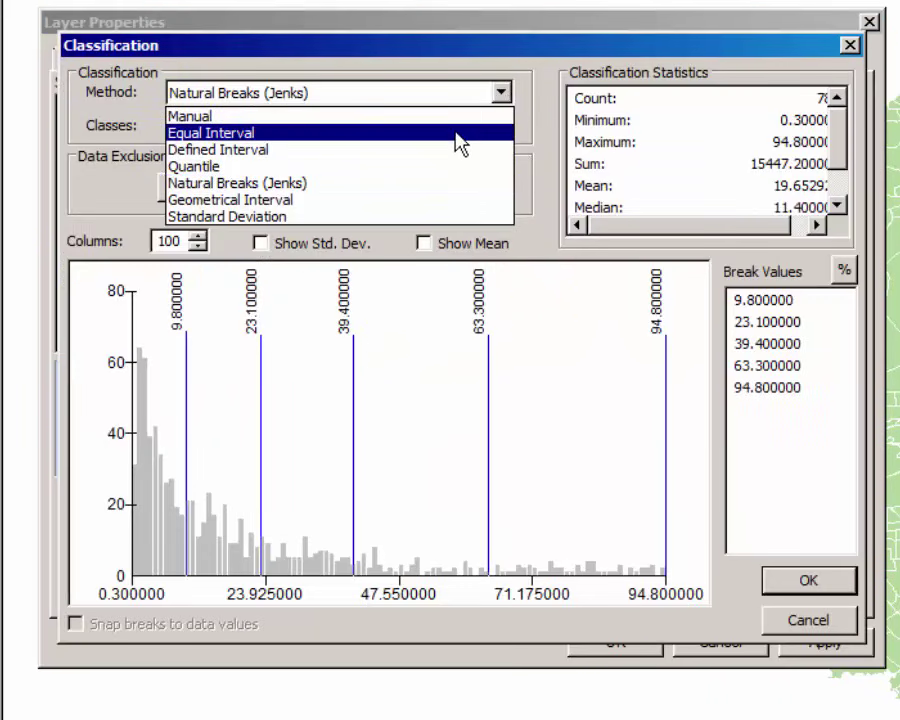
left_click(458, 135)
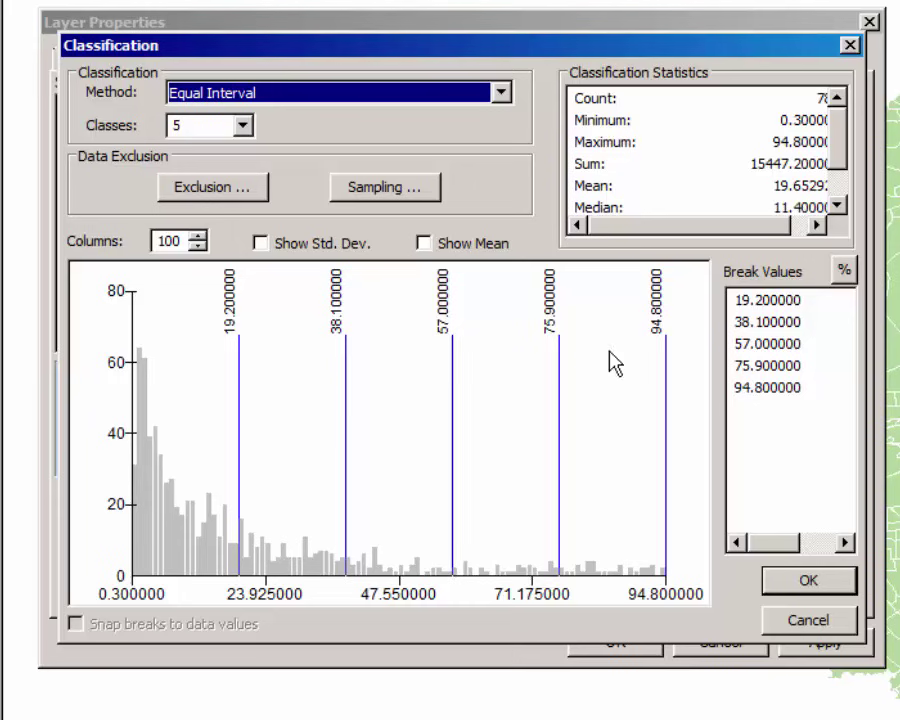
left_click(810, 586)
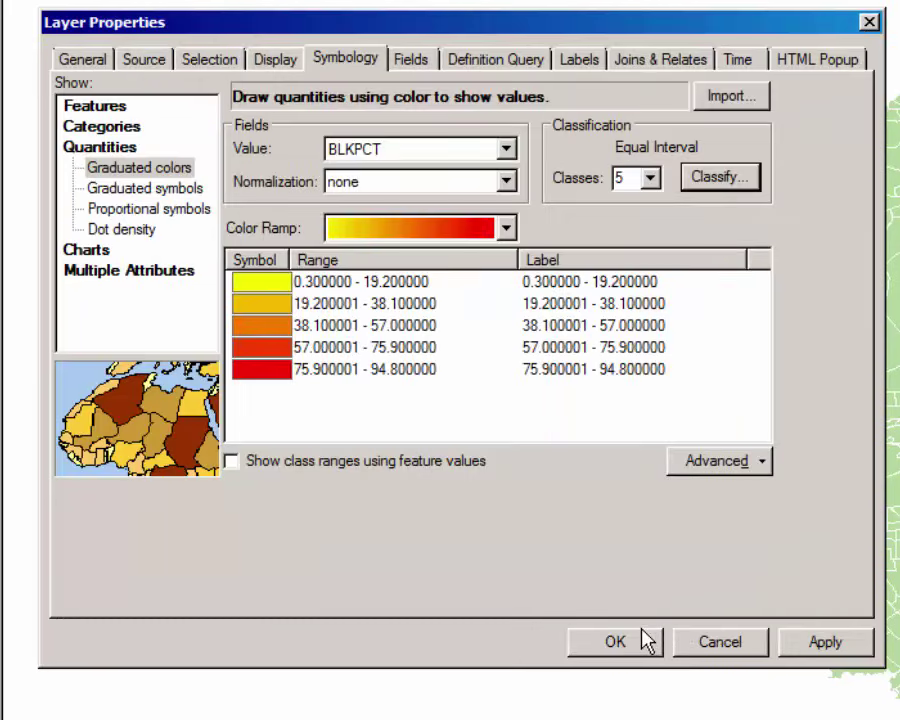
left_click(643, 639)
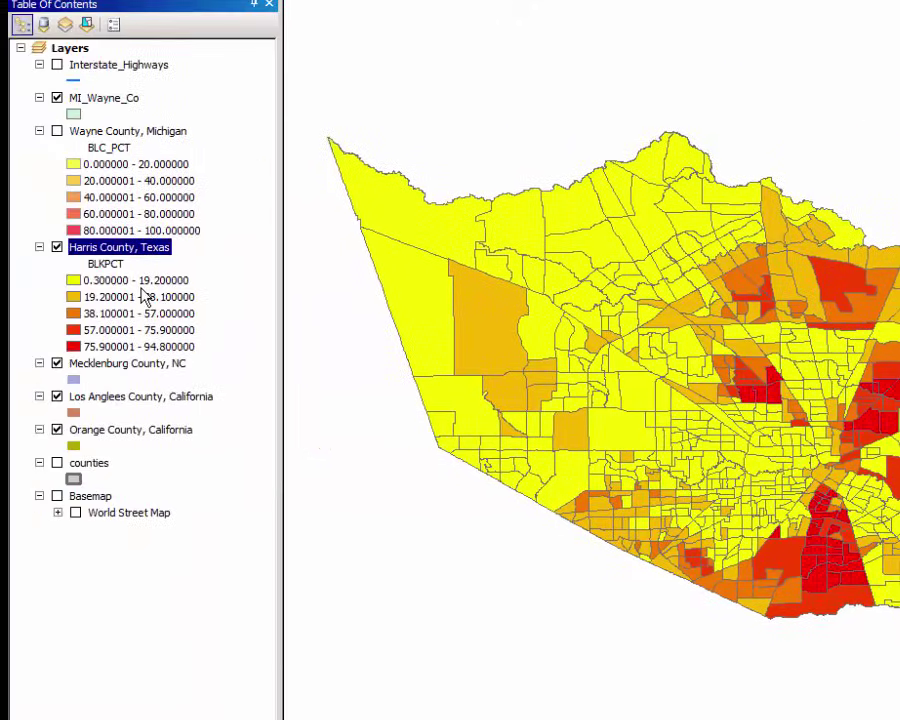
Set up an export of all Harris County, Texas features to Default.gdb as TX_Harris_Co, and cancel it
right_click(143, 250)
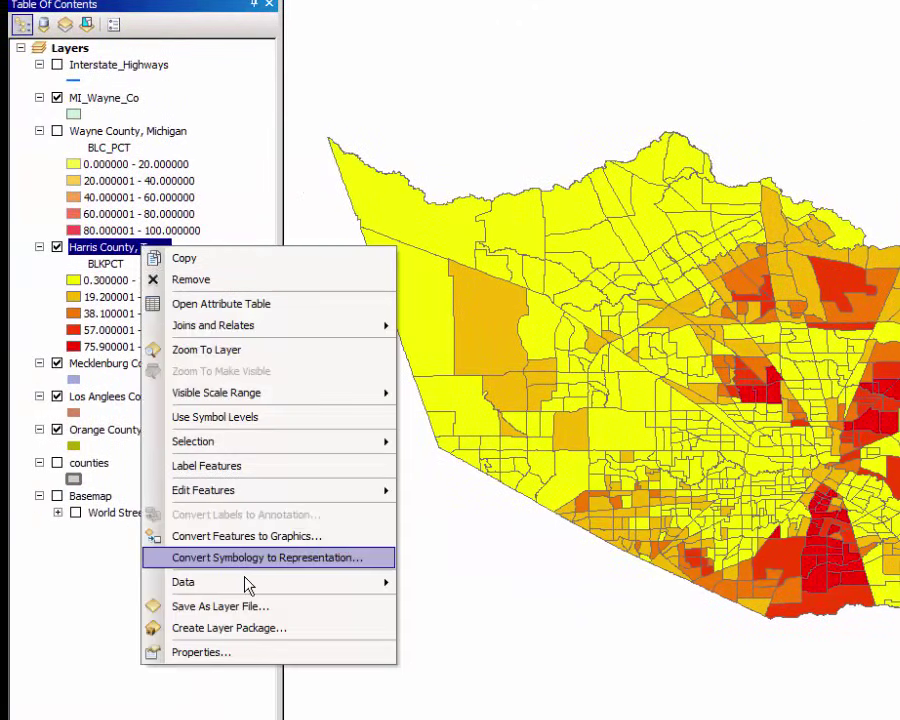
mouse_move(247, 583)
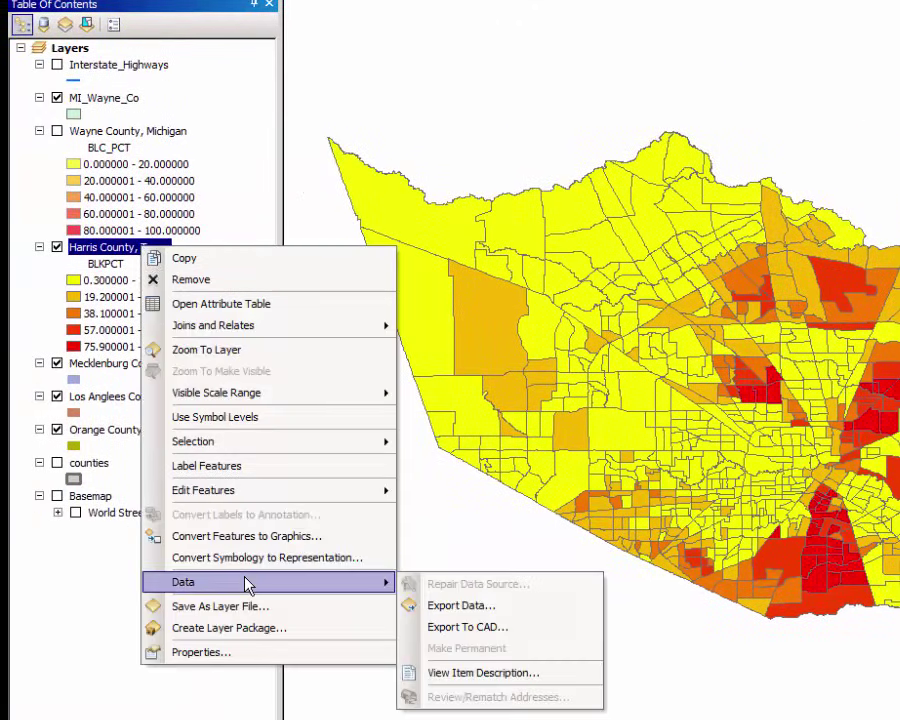
left_click(468, 607)
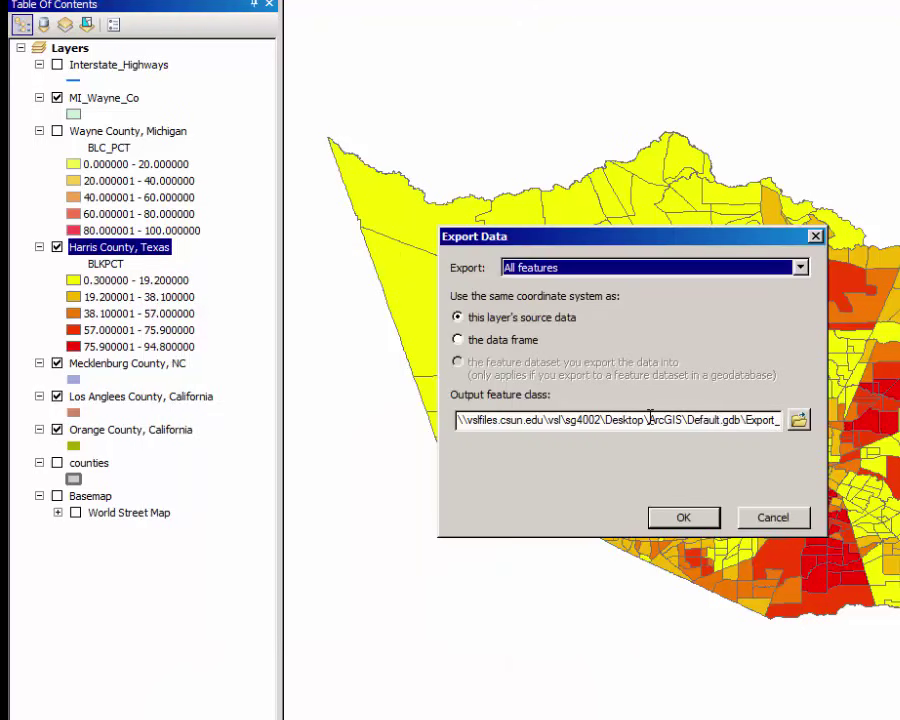
left_click(799, 421)
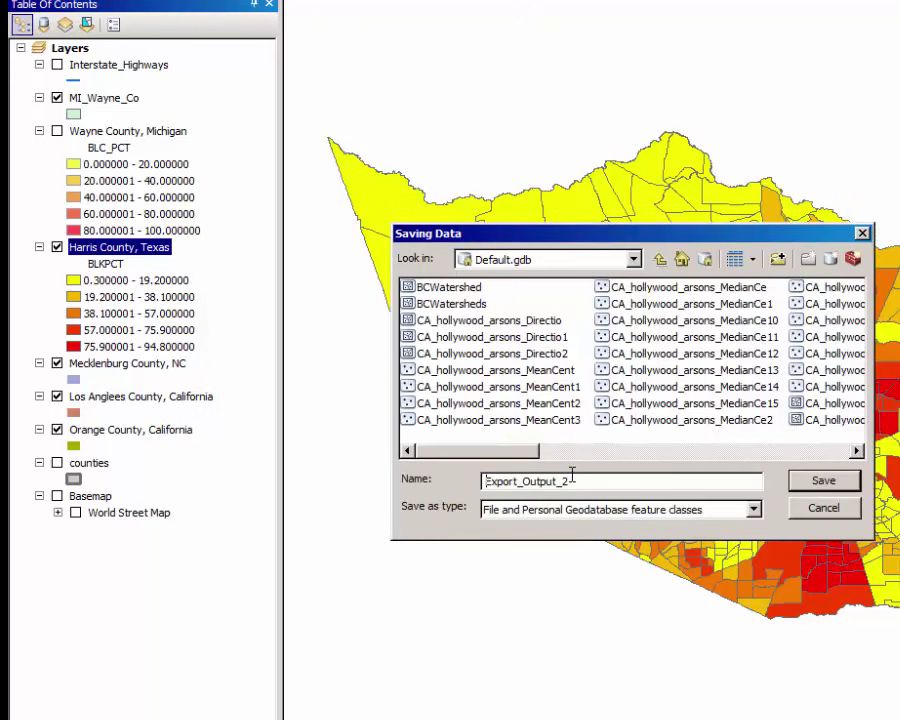
double_click(524, 478)
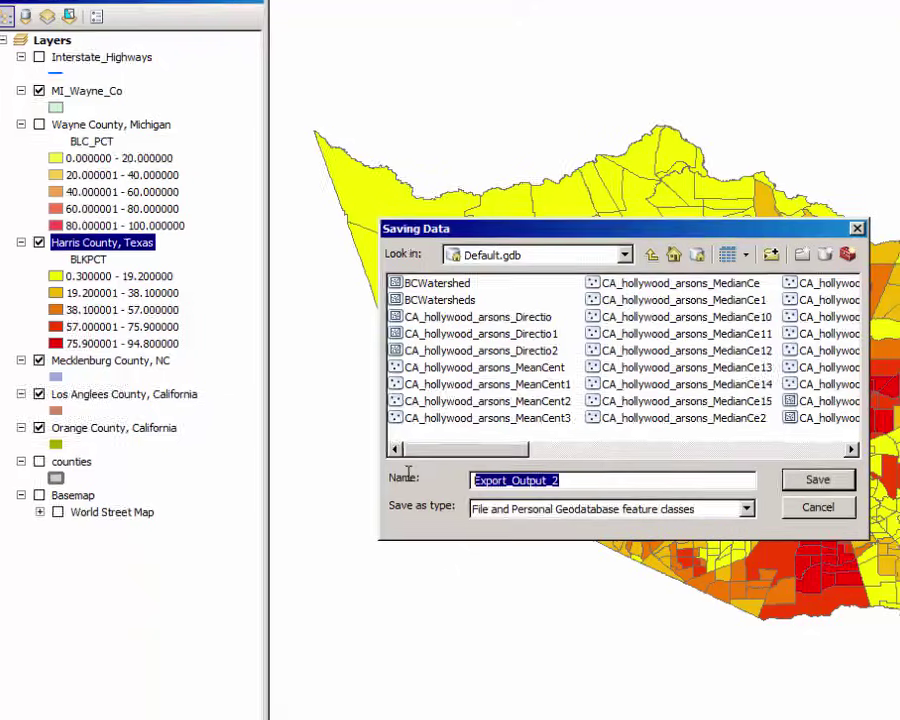
type("TX")
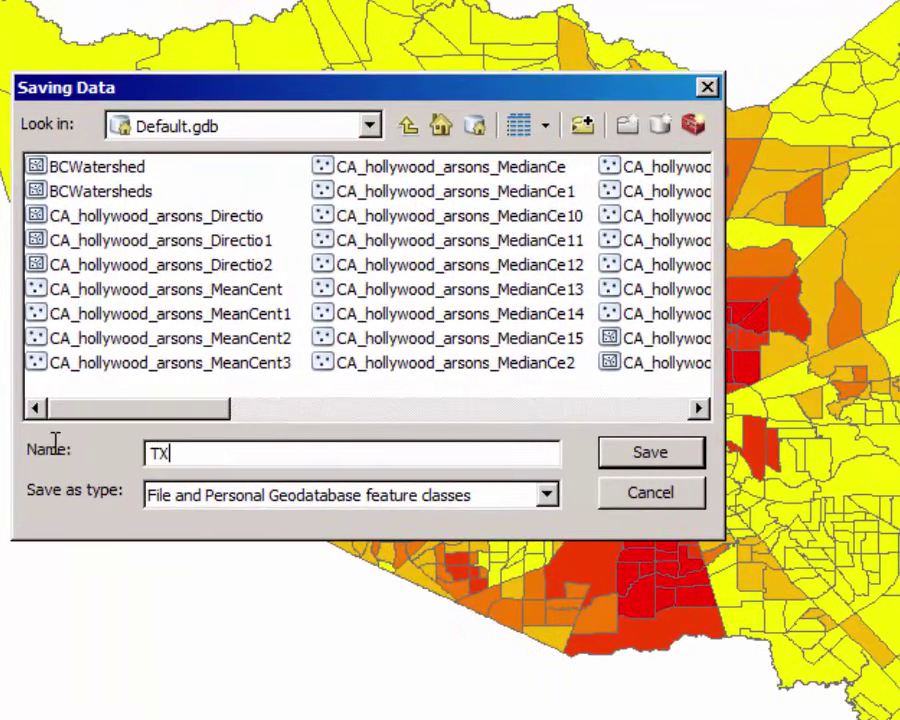
type("_Harris")
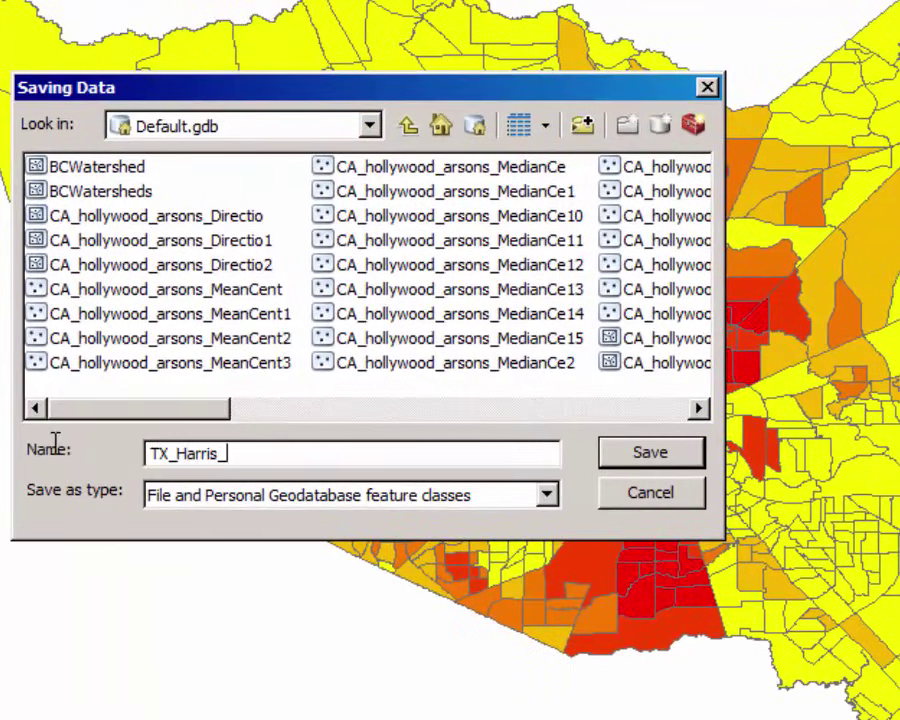
type("_Co")
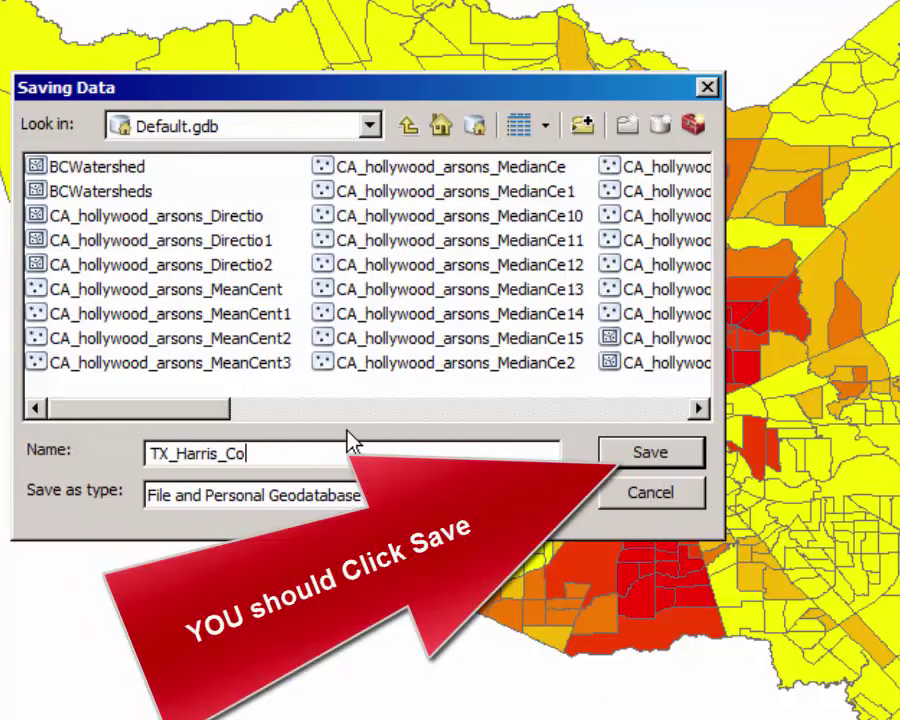
left_click(636, 495)
left_click(641, 552)
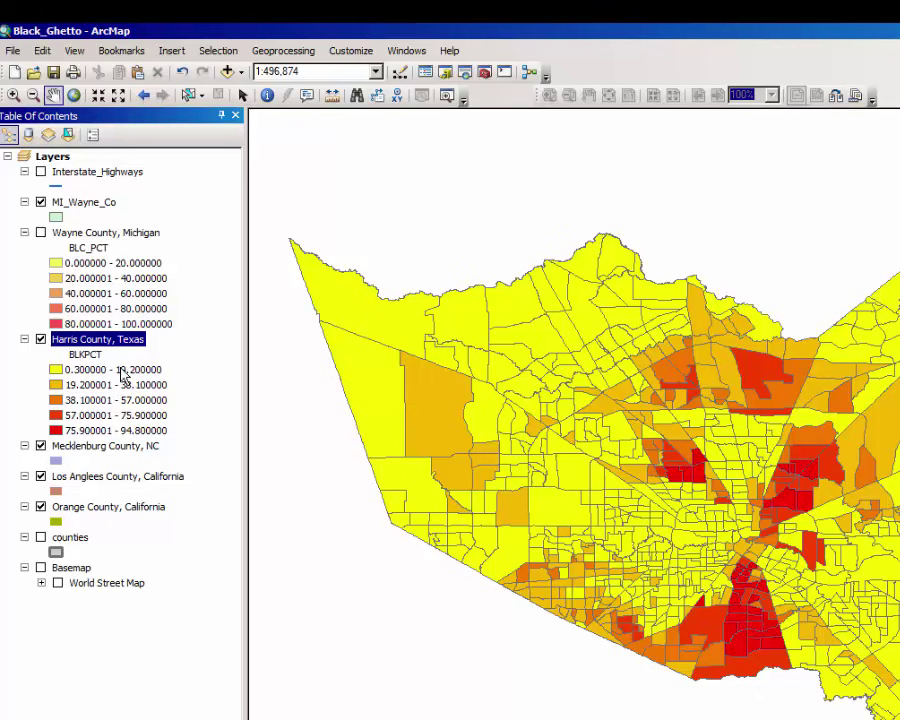
Open the Harris County, Texas attribute table, look over its table options and close it
right_click(102, 341)
left_click(175, 391)
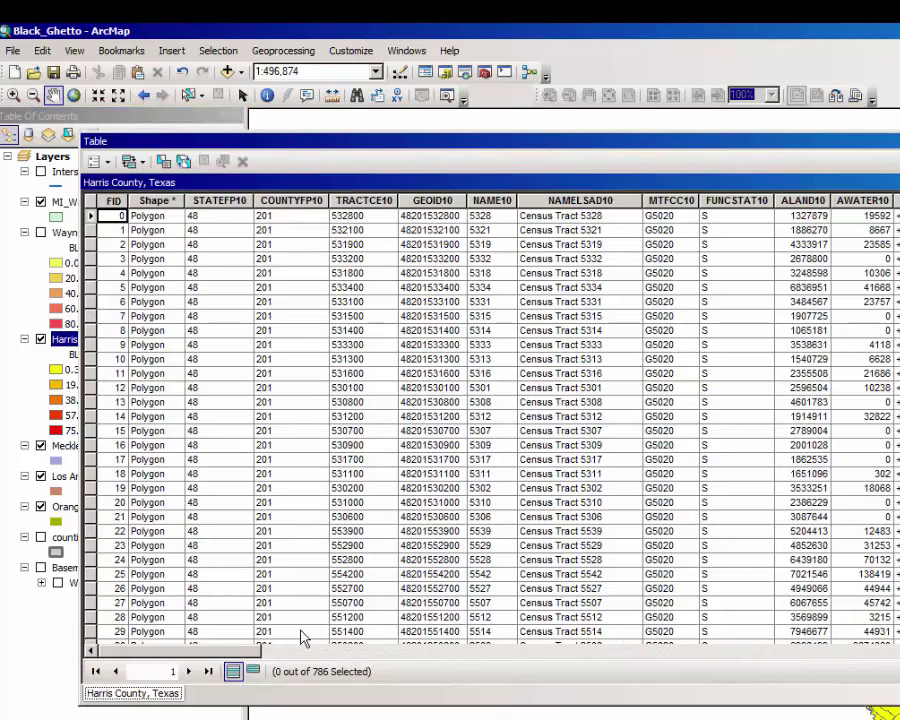
left_click(95, 162)
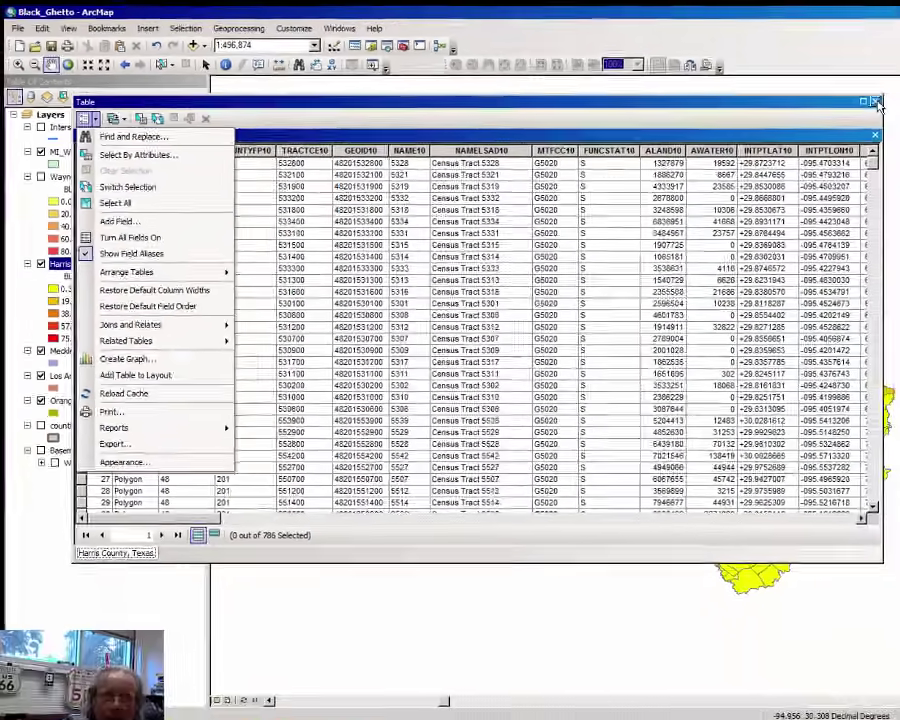
left_click(875, 102)
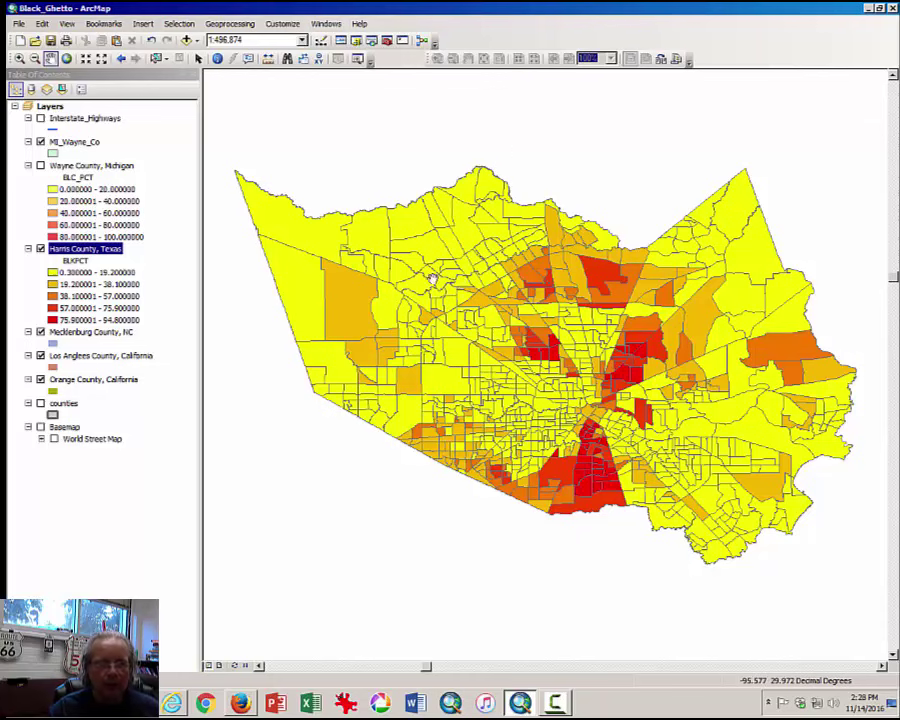
Zoom the map to the Mecklenburg County, NC layer
left_click(97, 333, "ctrl")
right_click(97, 335)
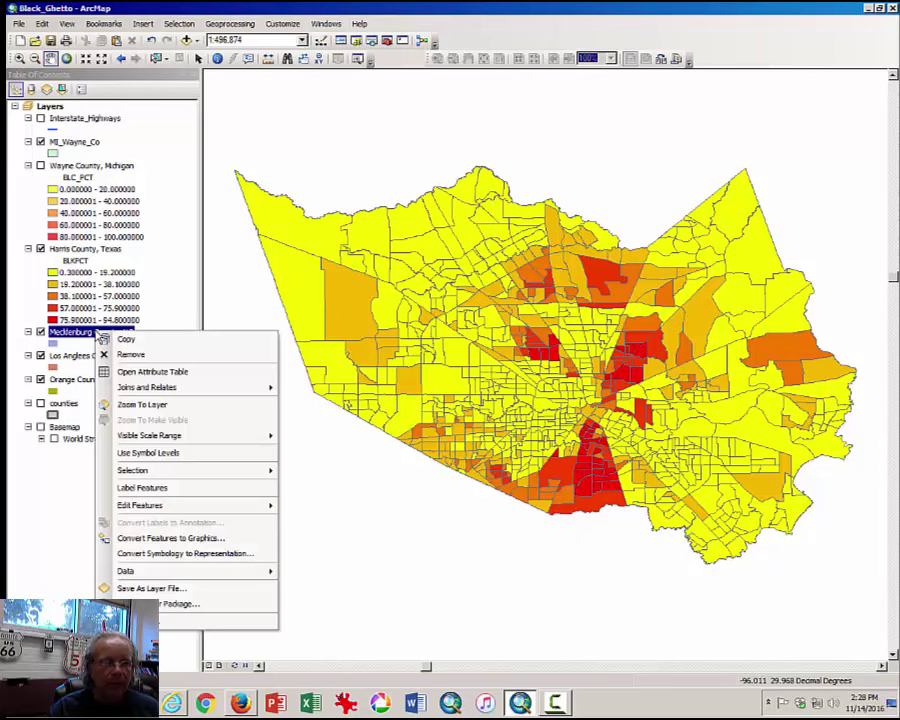
left_click(142, 404)
Set the Mecklenburg County, NC layer's symbology to graduated colors based on the BLKPCT field
right_click(116, 338)
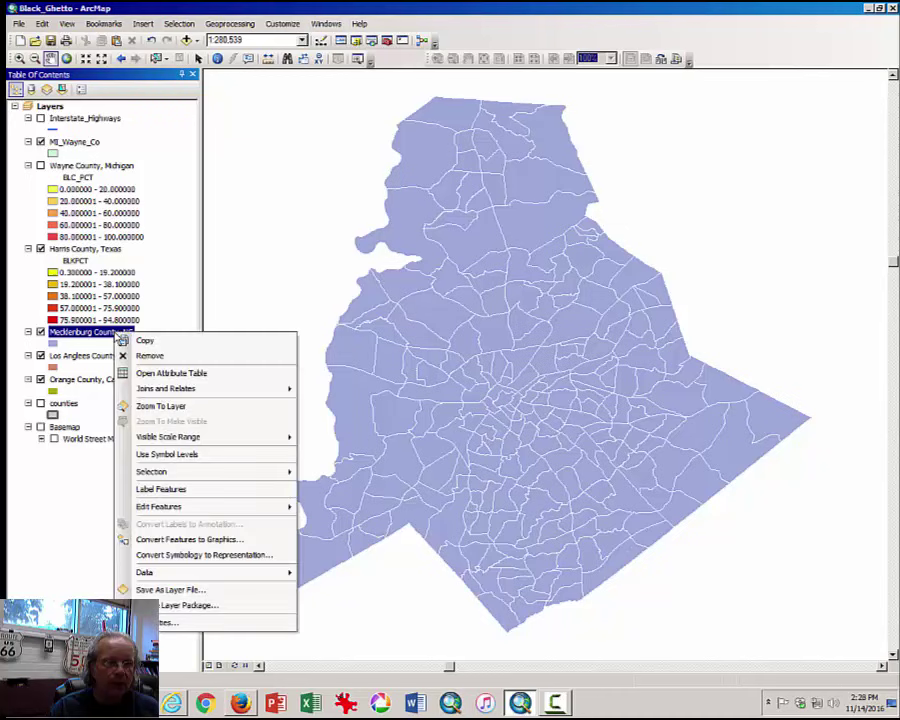
mouse_move(174, 577)
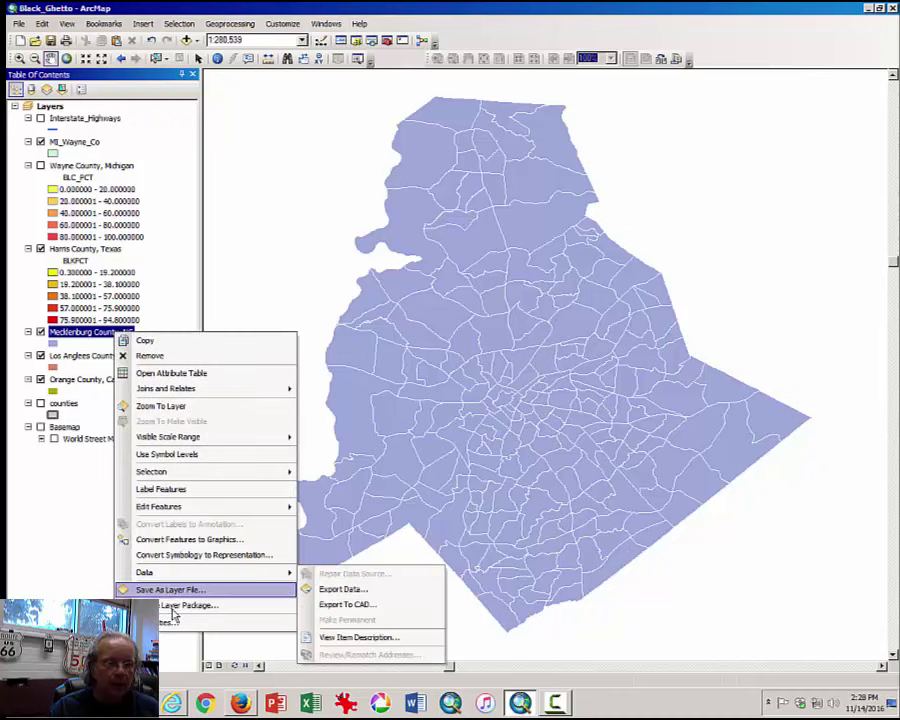
left_click(170, 622)
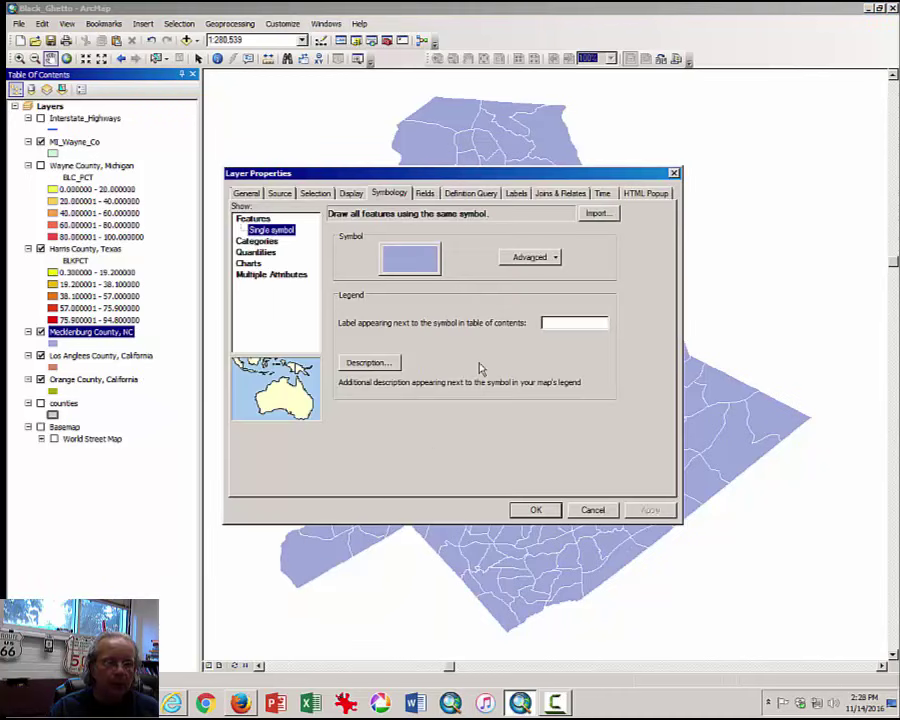
left_click(262, 253)
left_click(476, 243)
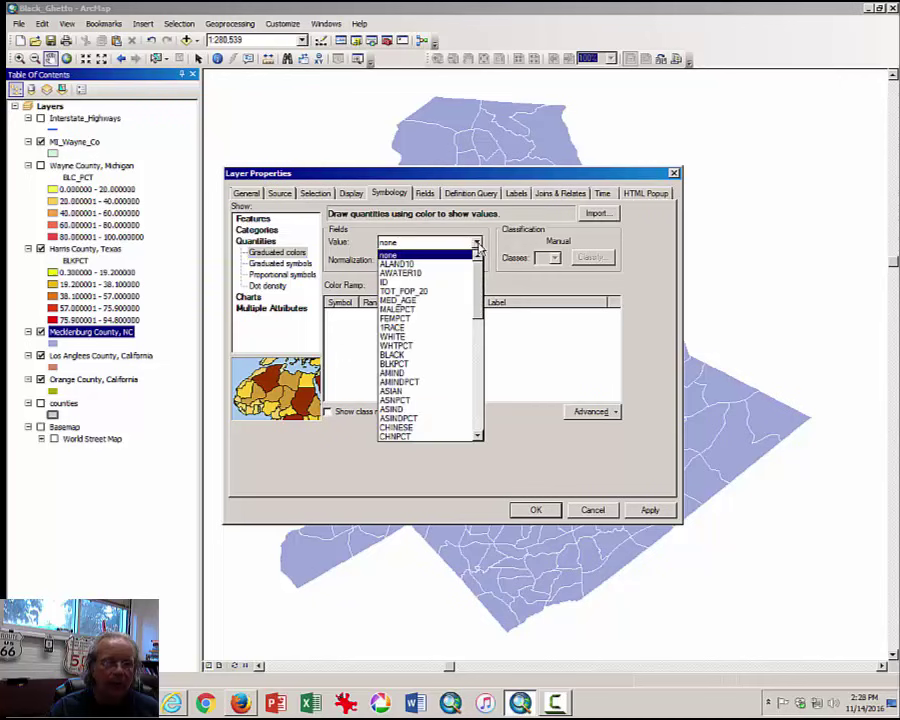
left_click(413, 366)
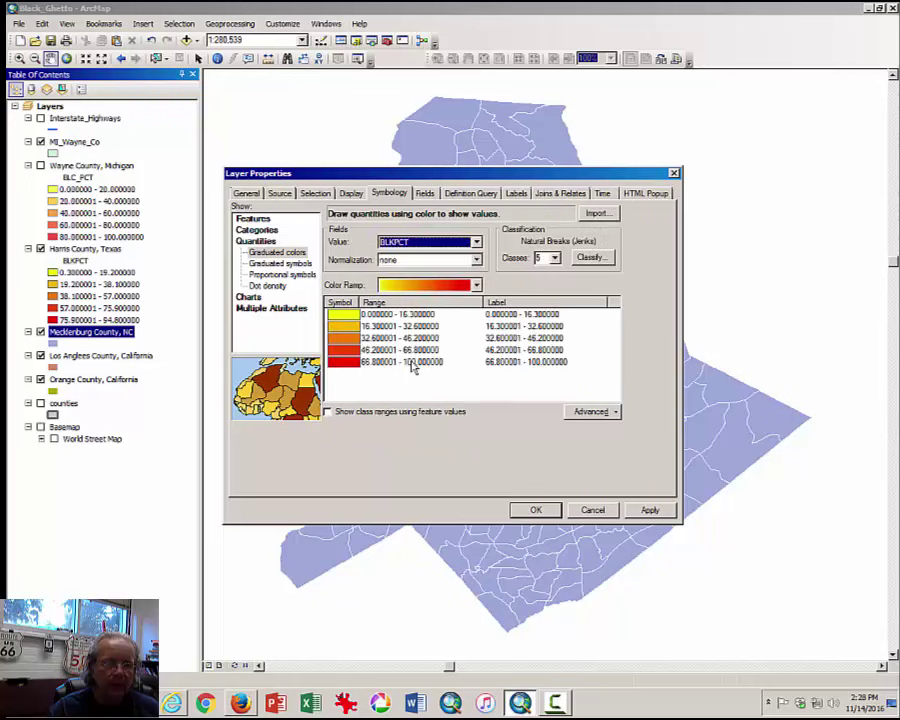
Classify the Mecklenburg County, NC layer's BLKPCT graduated colors with the Equal Interval method and apply the symbology to the map
left_click(592, 258)
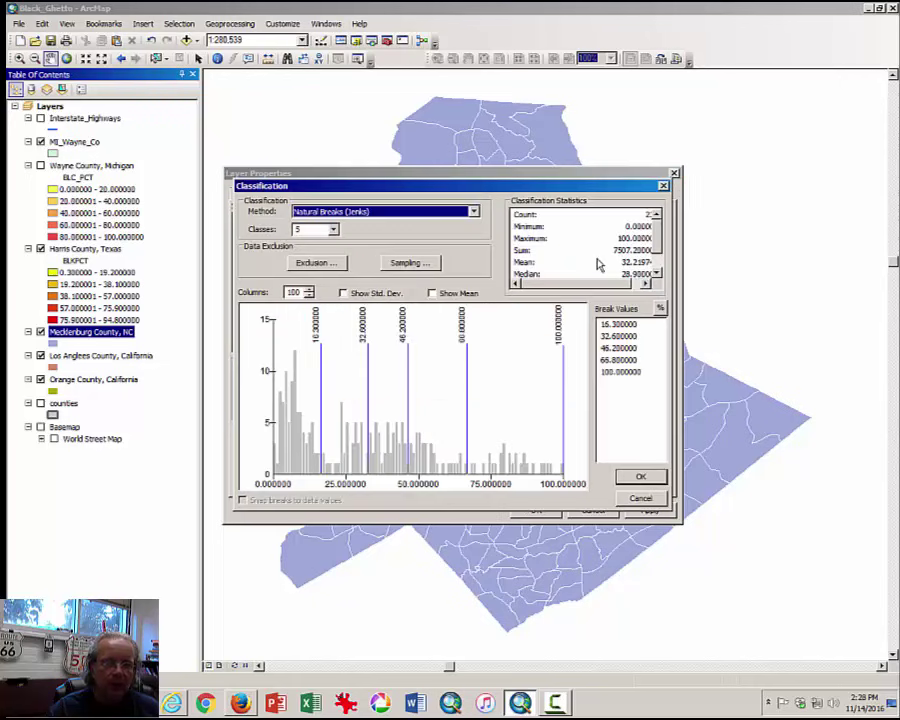
left_click(473, 211)
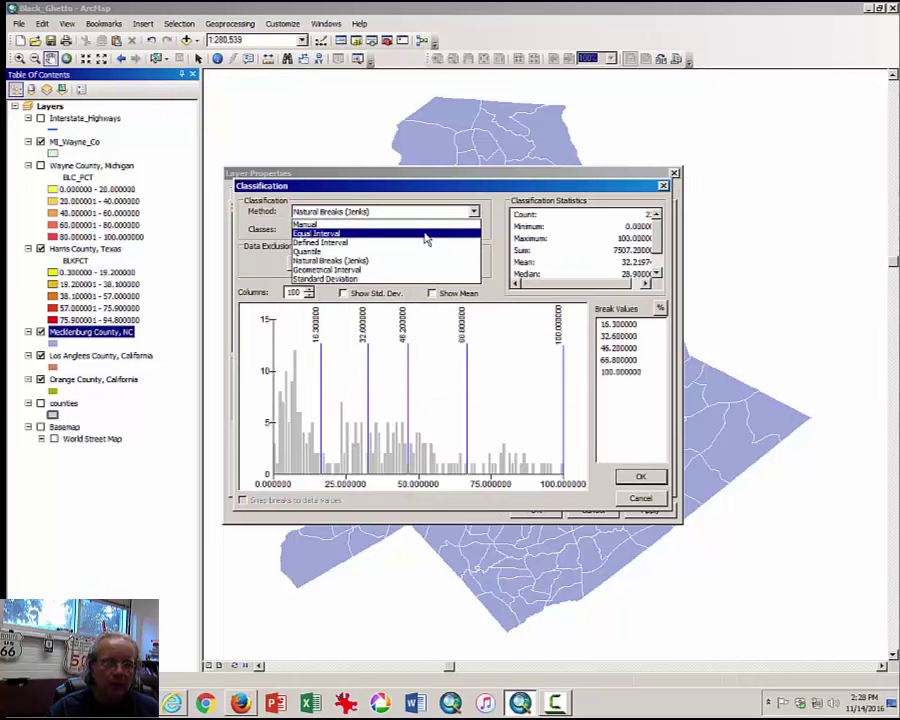
left_click(424, 233)
left_click(640, 477)
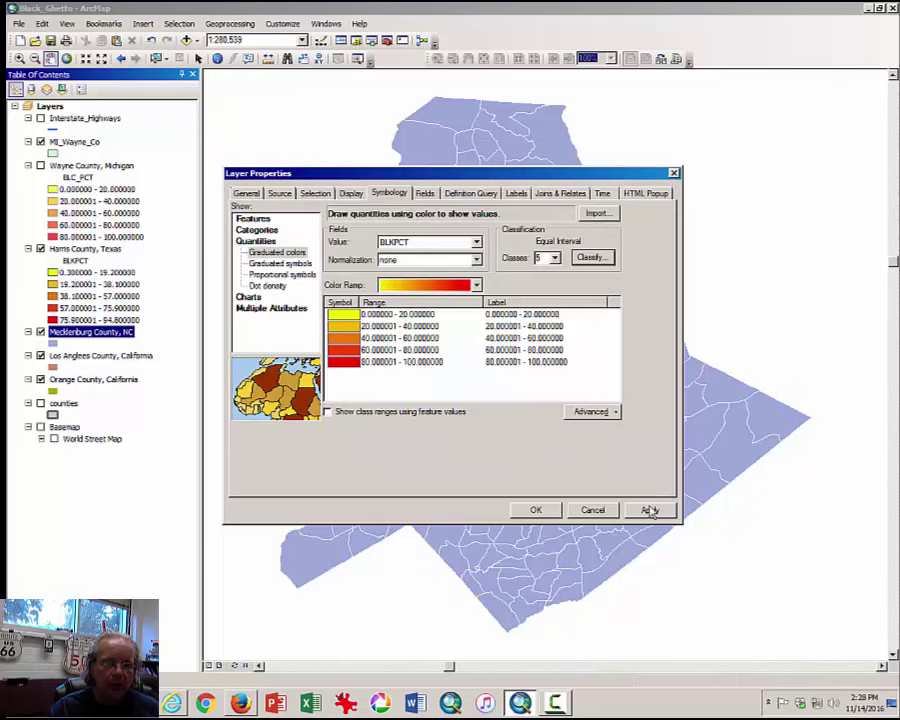
left_click(650, 511)
left_click(536, 510)
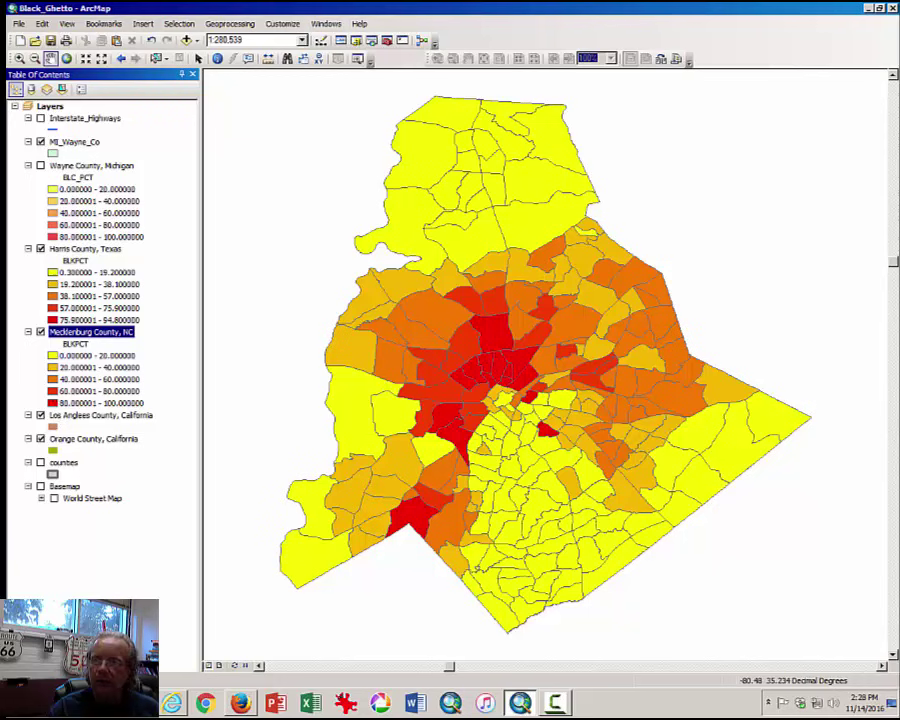
key("alt+Tab")
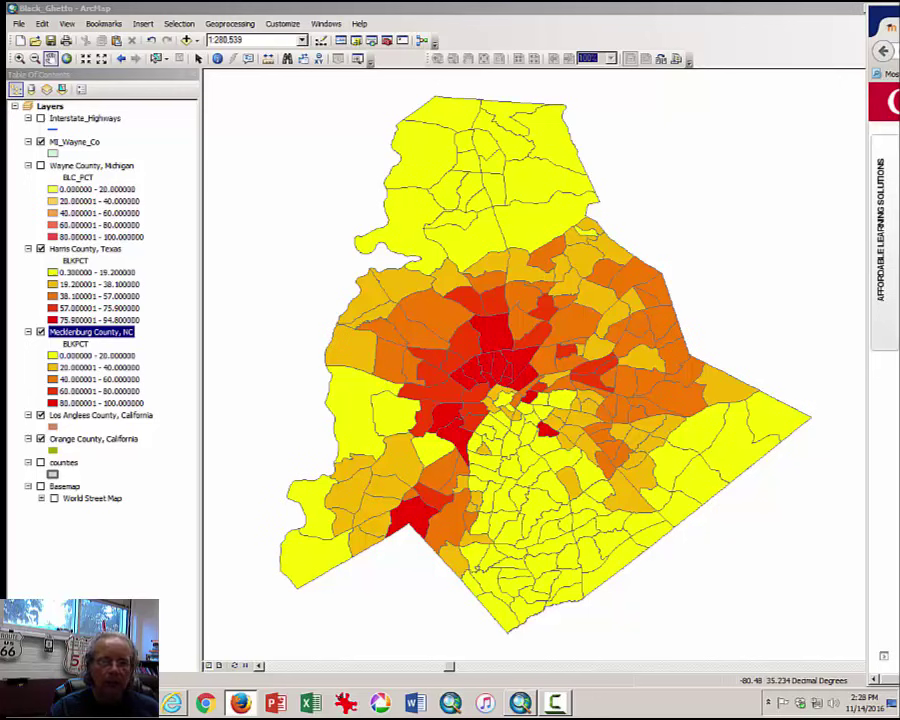
left_click(82, 416)
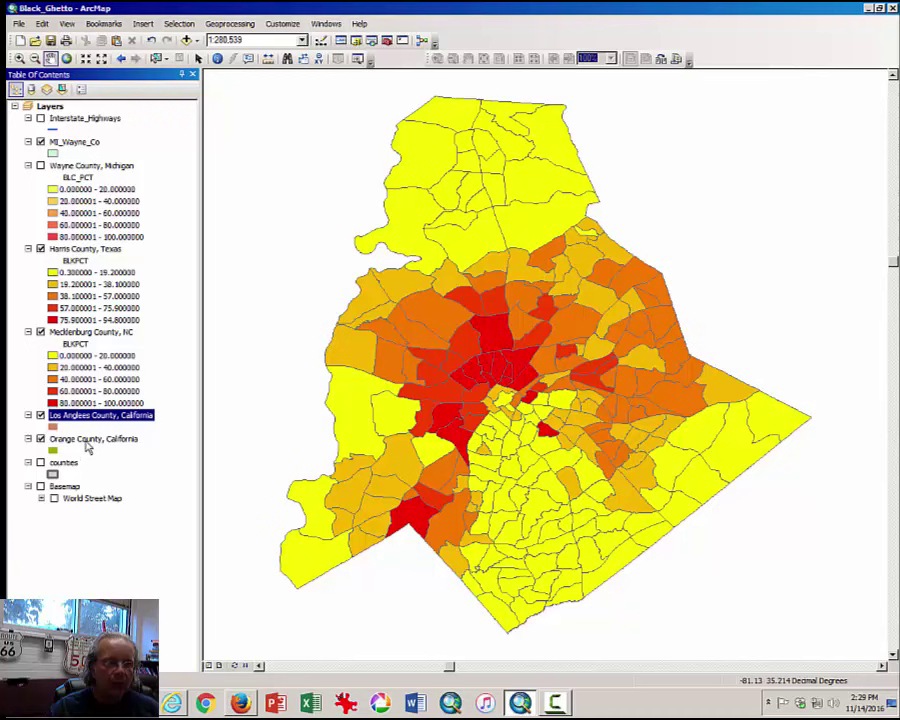
left_click(88, 440)
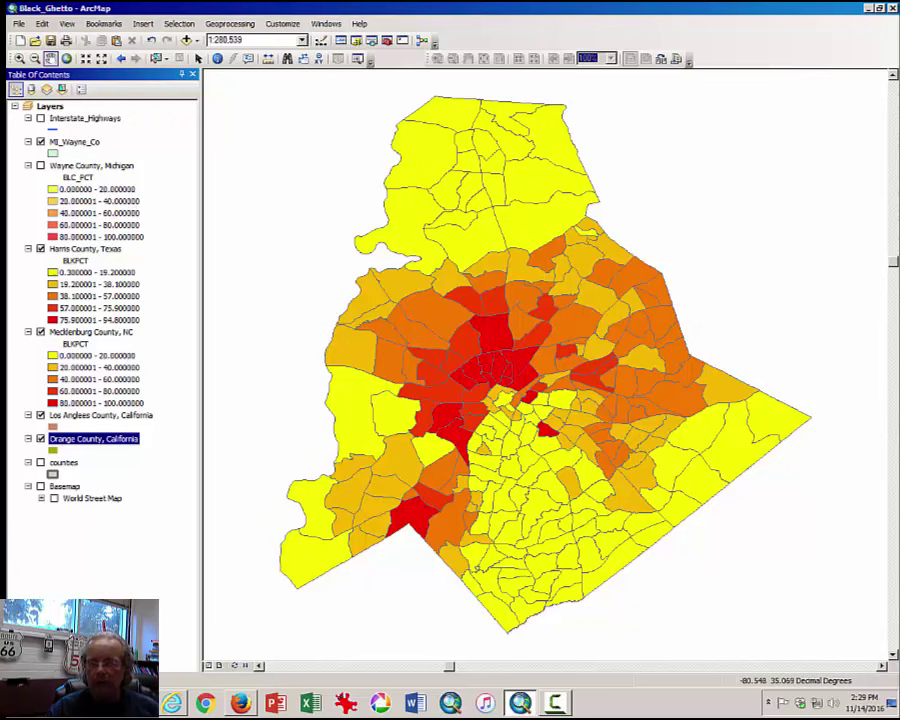
key("alt+Tab")
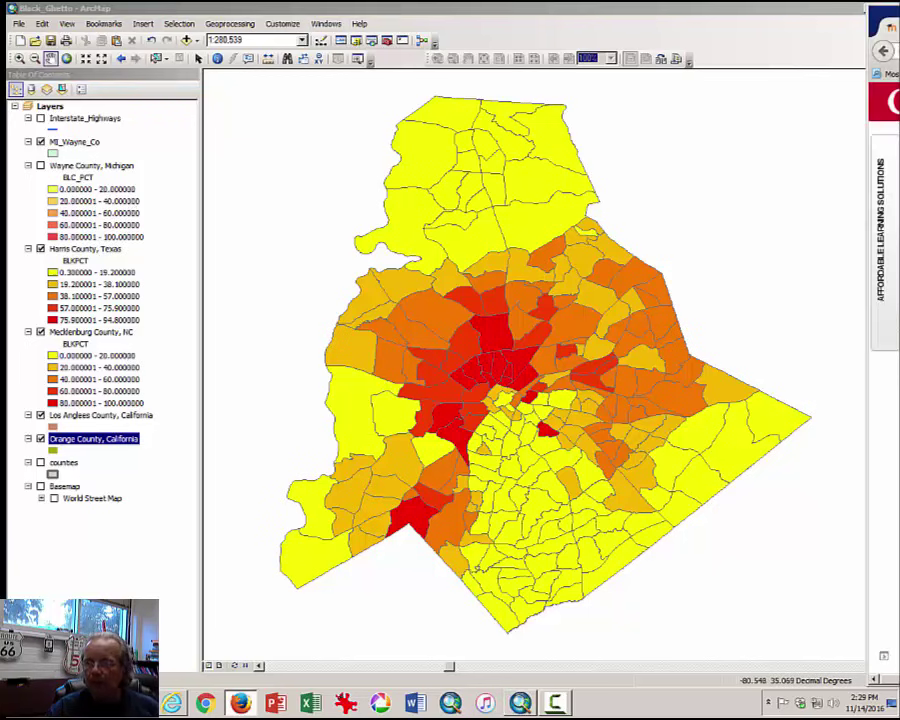